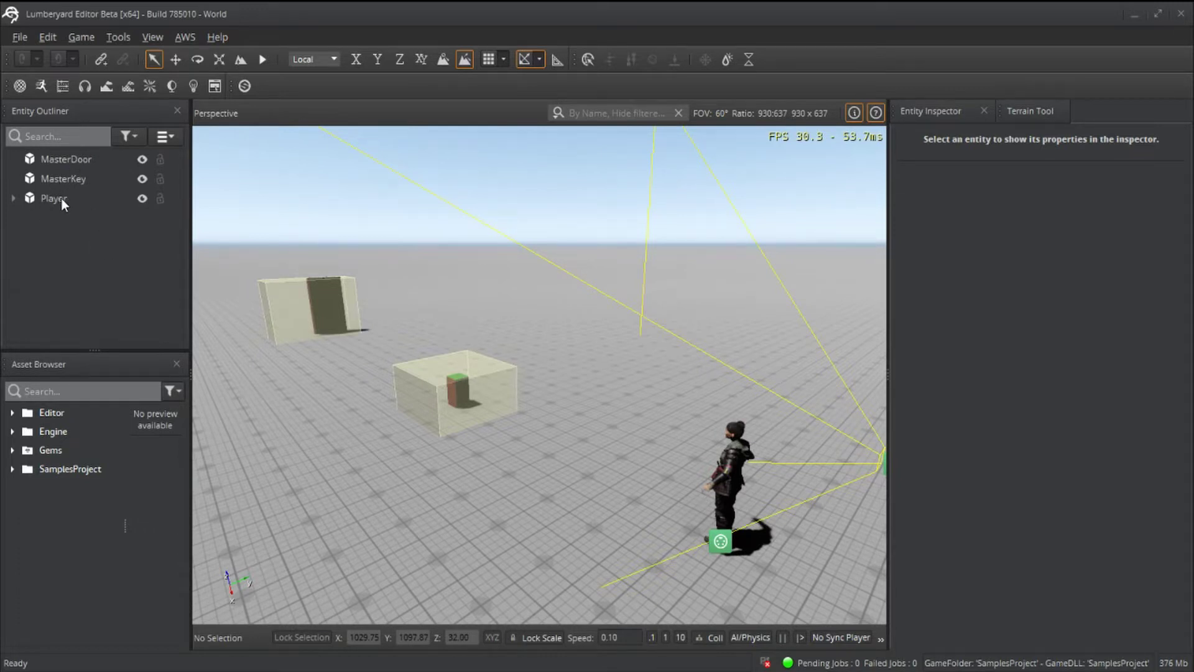
# - Fly the camera up to the door and review MasterDoor's components in the Inspector
pyautogui.moveTo(357, 386); pyautogui.dragTo(386, 415, button='right')
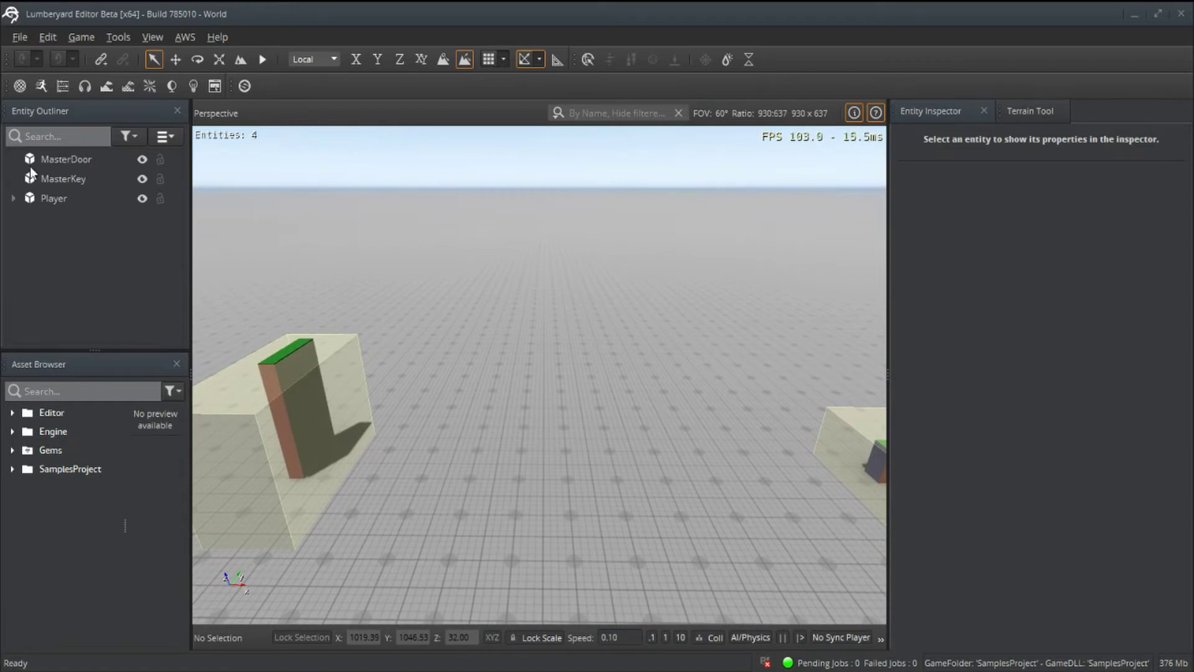
pyautogui.click(65, 158)
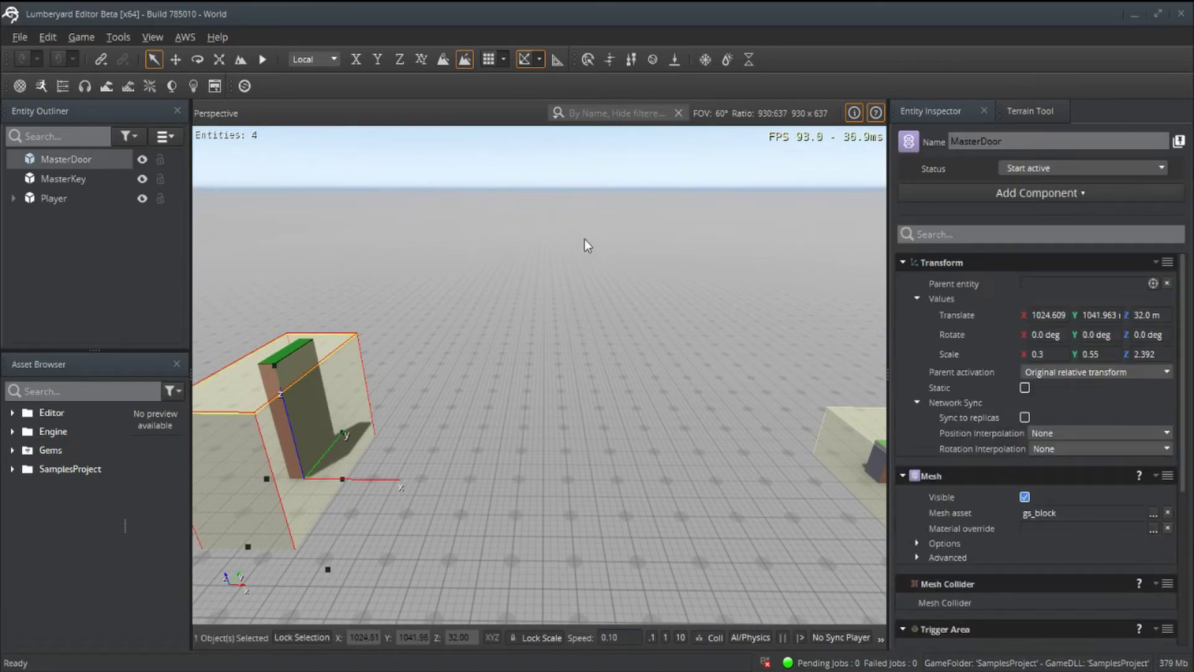
pyautogui.scroll(-5, 1009, 317)
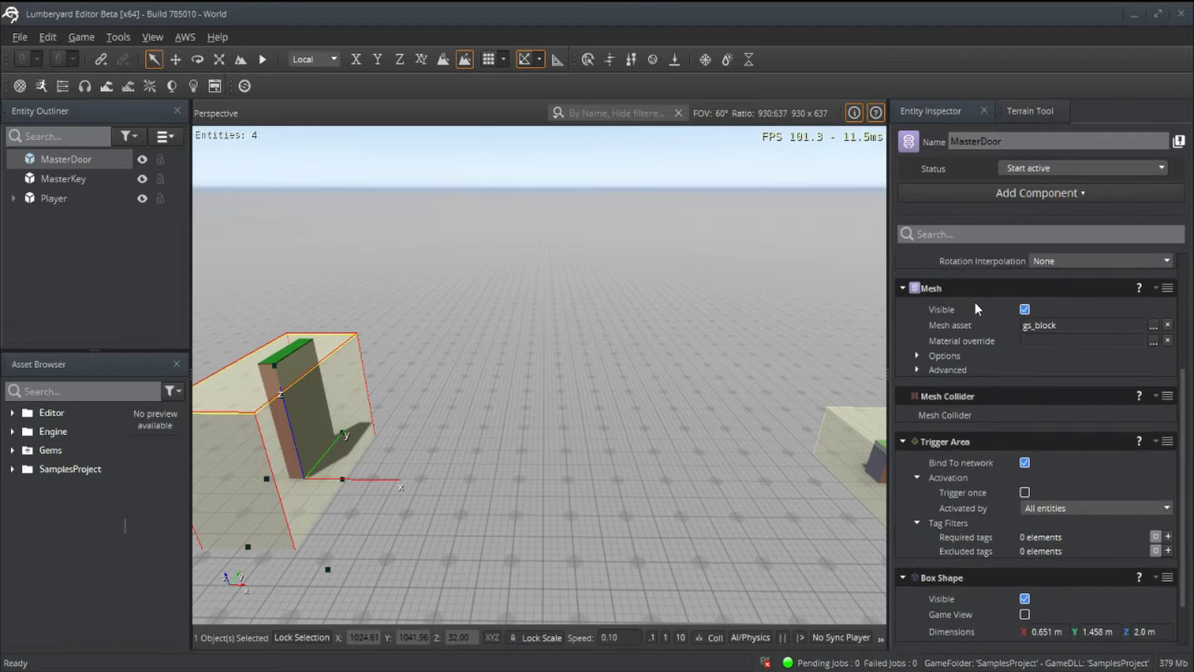
pyautogui.scroll(-2, 1013, 324)
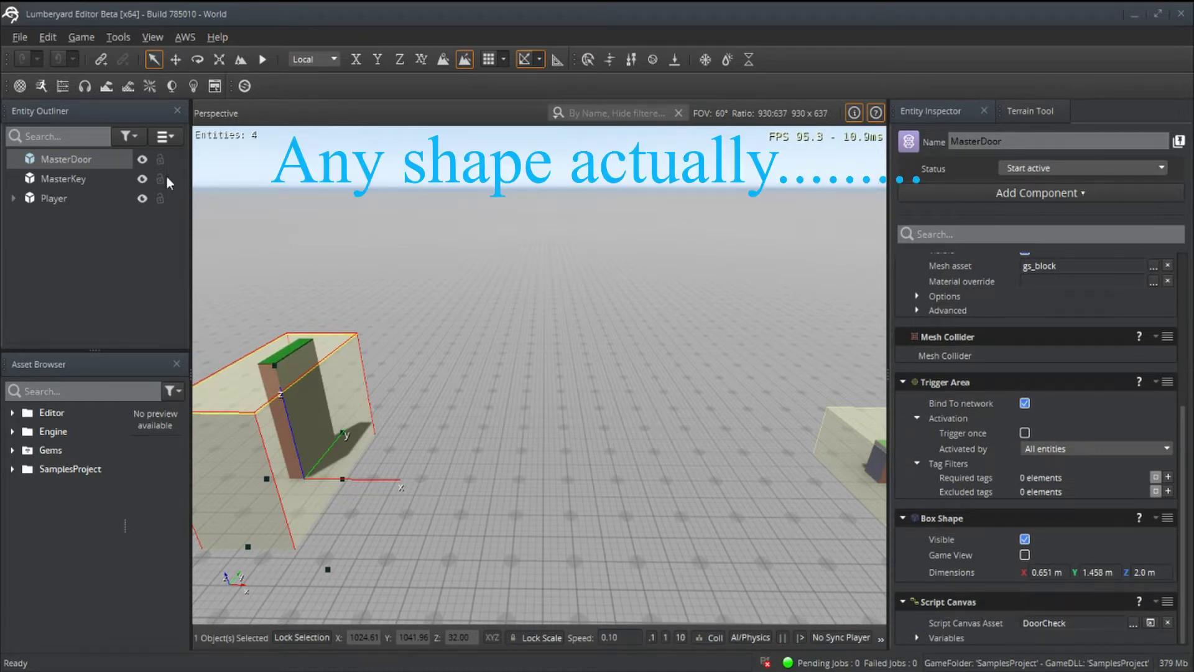
# - Select MasterKey and scroll its Inspector down to the KeyTrigger Script Canvas component
pyautogui.click(87, 178)
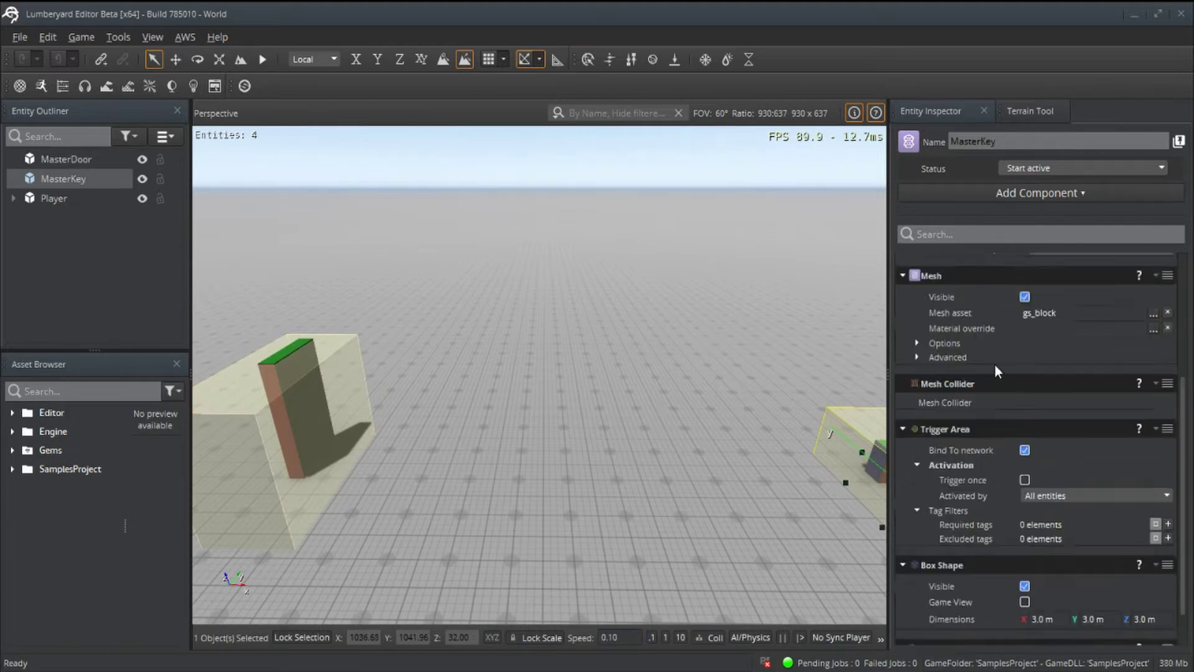
pyautogui.scroll(5, 996, 367)
pyautogui.scroll(-7, 996, 367)
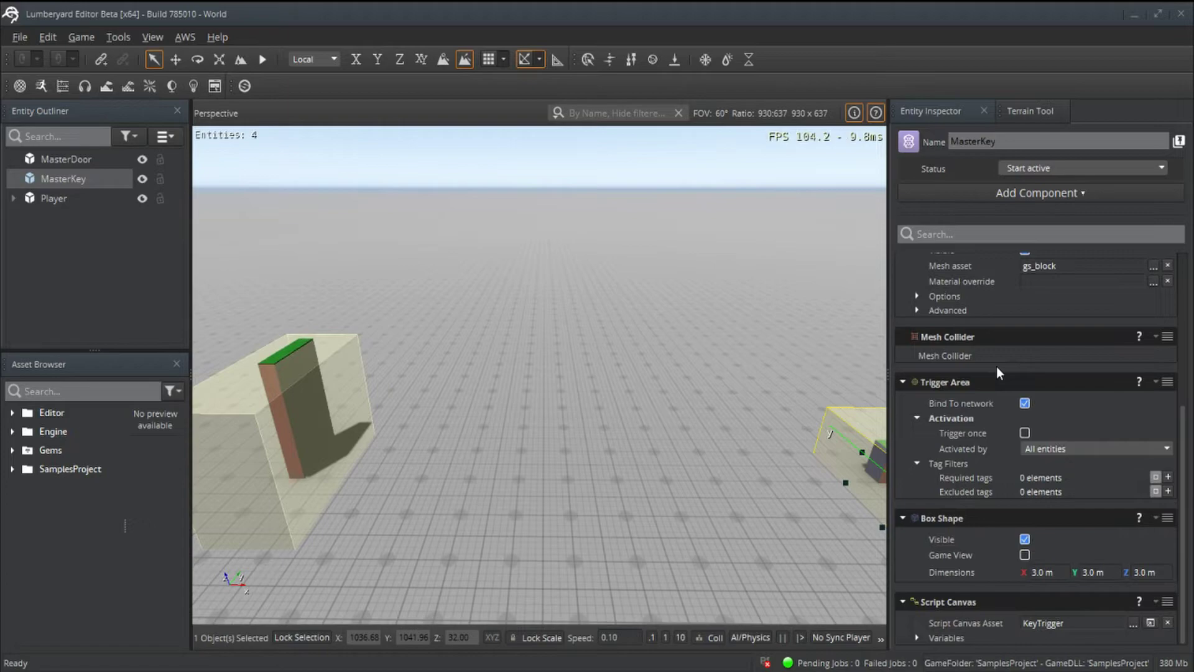
# - Open the KeyTrigger graph and nudge the Create CRC32 node slightly left
pyautogui.click(1151, 622)
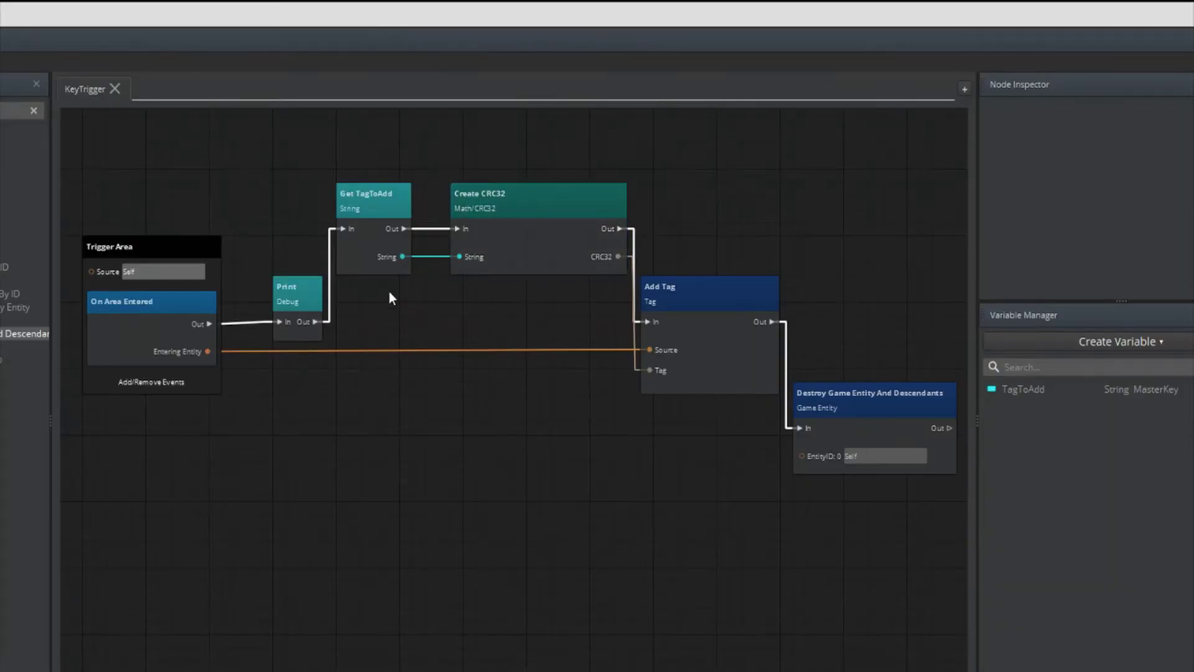
pyautogui.moveTo(390, 298); pyautogui.dragTo(381, 346, button='right')
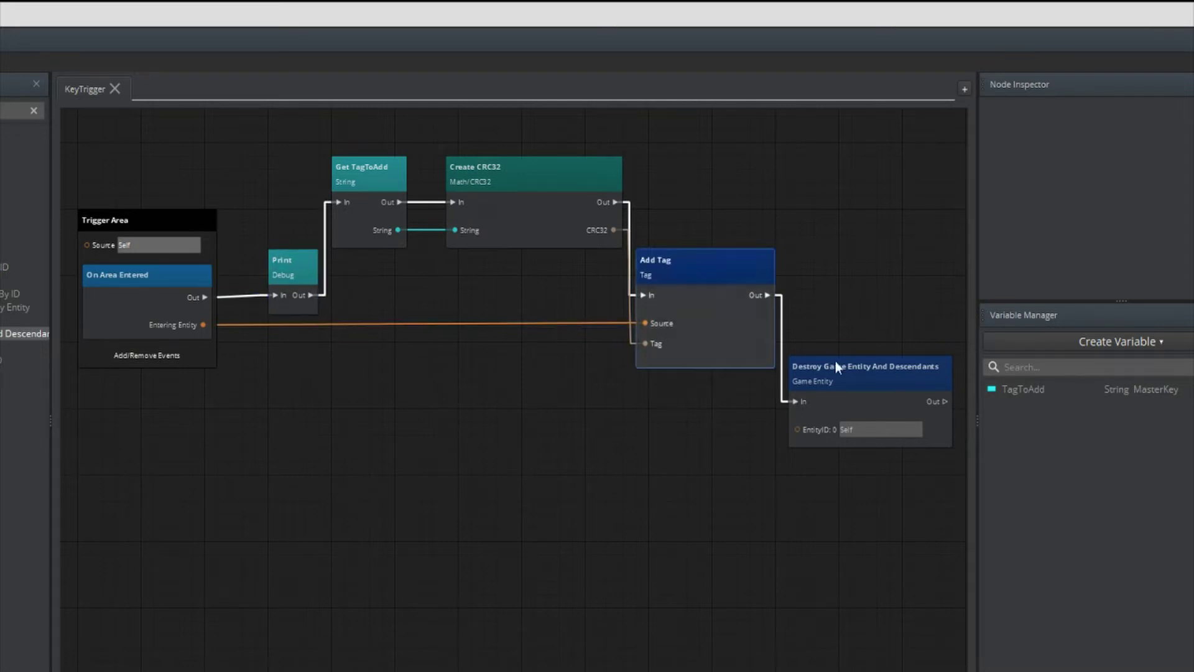
pyautogui.click(1025, 390)
pyautogui.moveTo(488, 190); pyautogui.dragTo(475, 192)
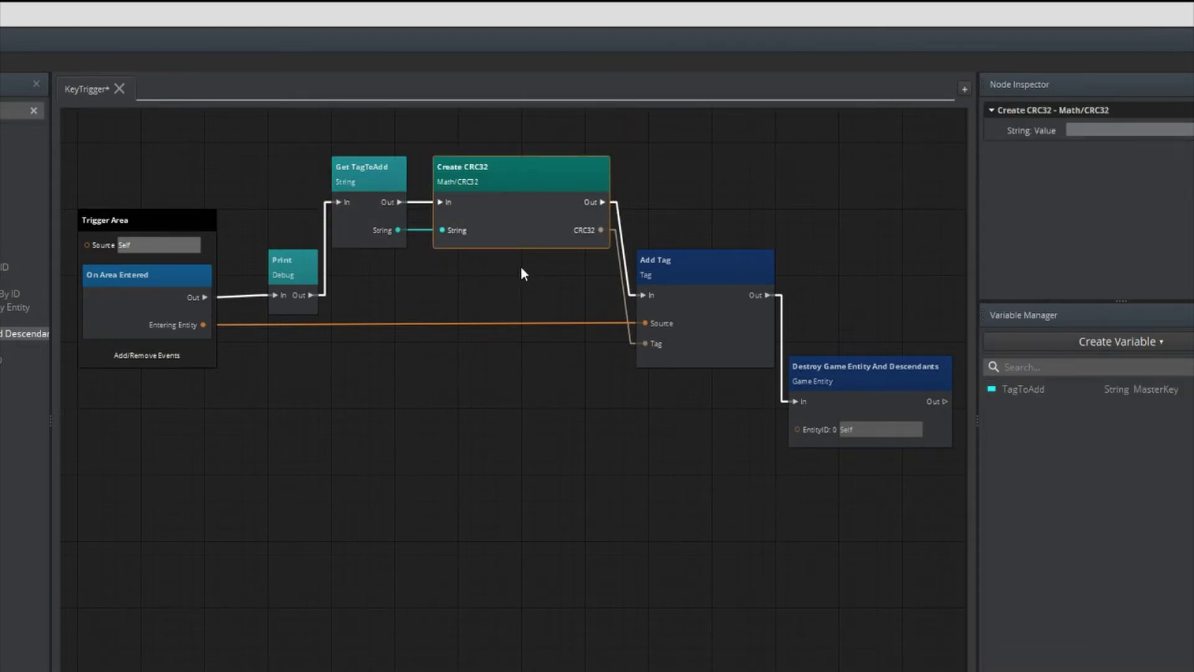
pyautogui.moveTo(520, 266); pyautogui.dragTo(472, 241, button='middle')
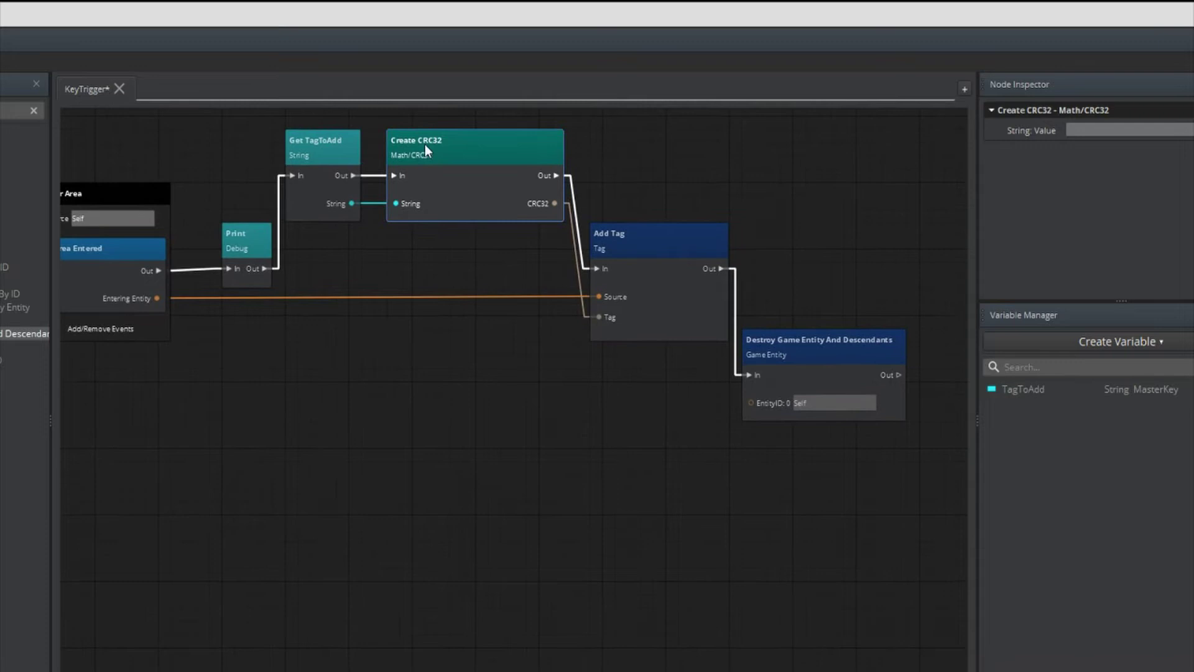
pyautogui.moveTo(533, 305); pyautogui.dragTo(521, 275, button='middle')
# - Move the Destroy Game Entity node up beside Add Tag and recentre the graph
pyautogui.click(580, 224)
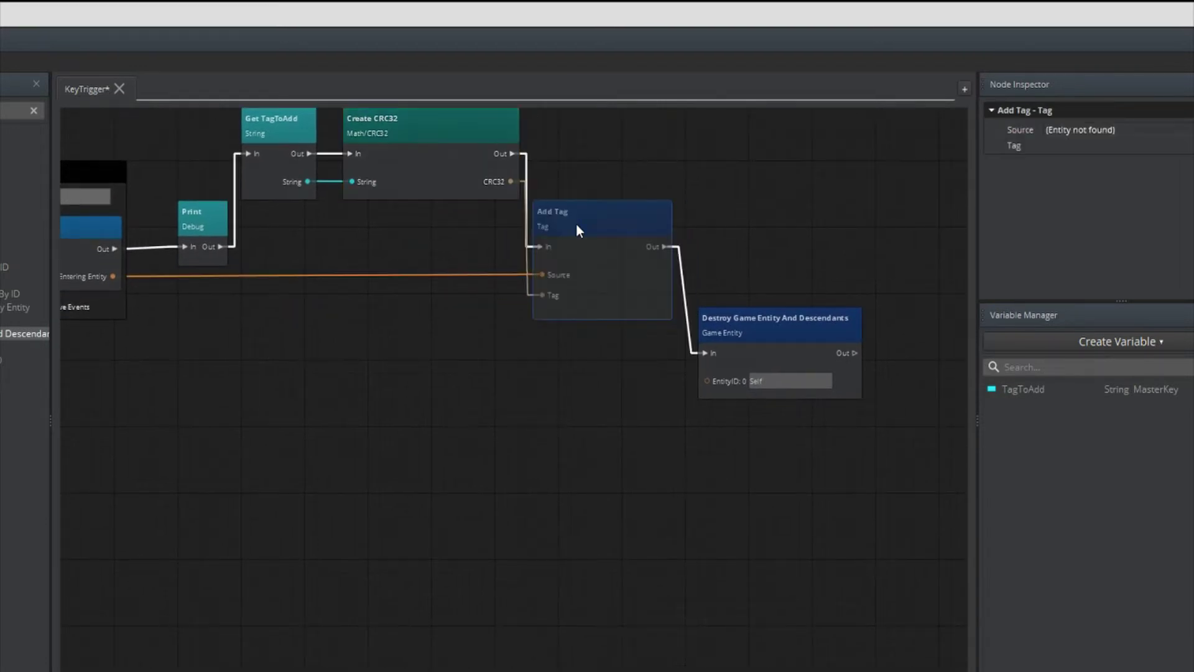
pyautogui.moveTo(483, 393); pyautogui.dragTo(522, 392, button='middle')
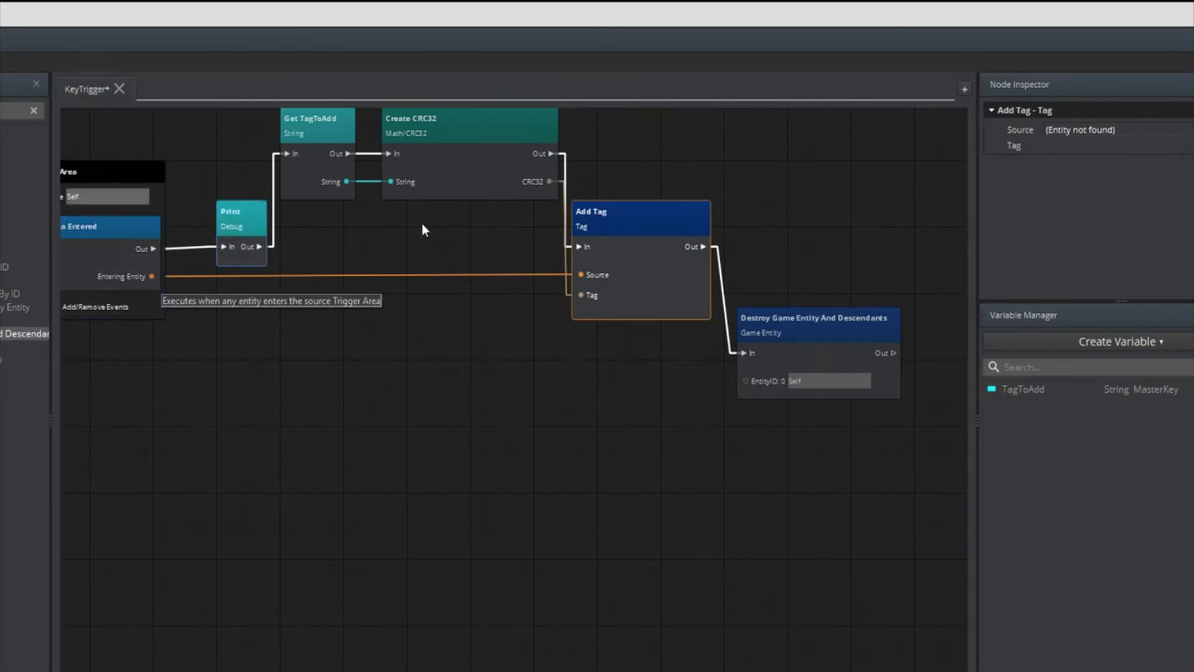
pyautogui.moveTo(789, 316); pyautogui.dragTo(801, 223)
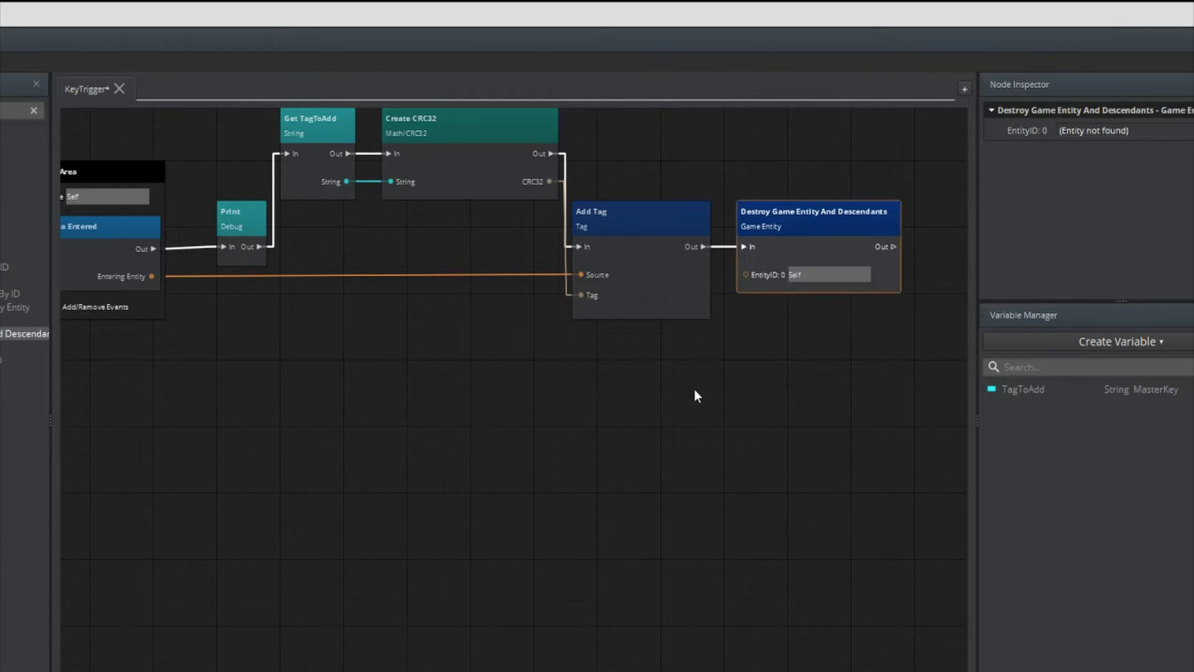
pyautogui.moveTo(694, 390); pyautogui.dragTo(744, 468, button='right')
pyautogui.scroll(-2, 743, 469)
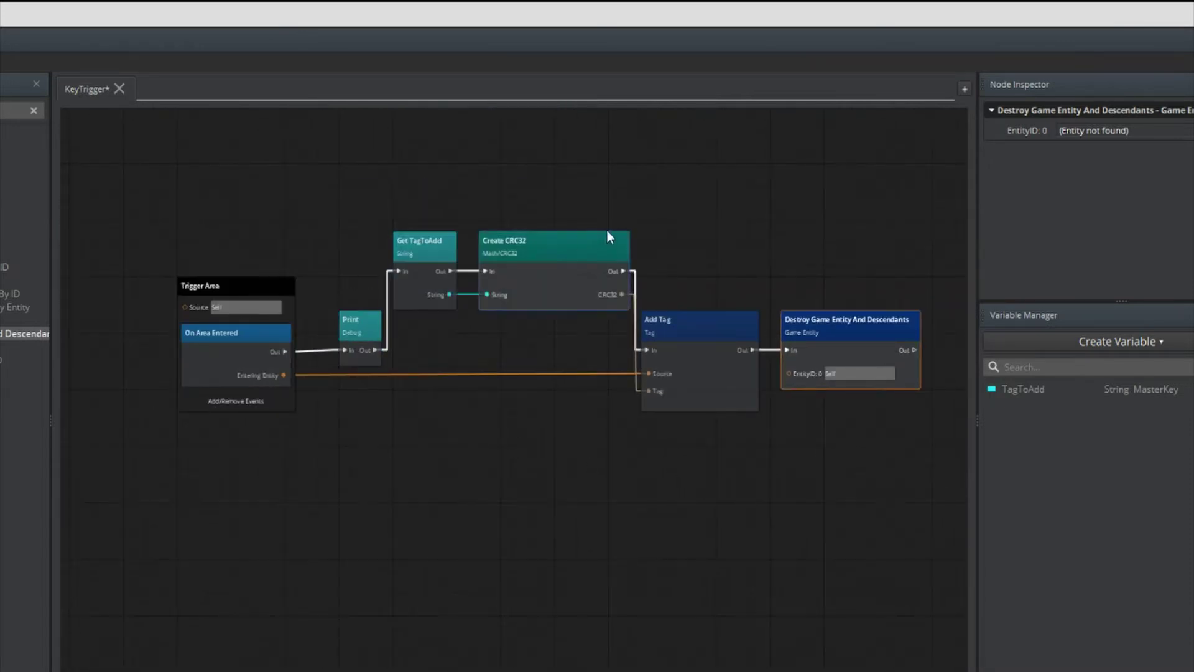
# - Maximise the editor, check the TagToAdd variable, then close and save KeyTrigger
pyautogui.press('super+Up')
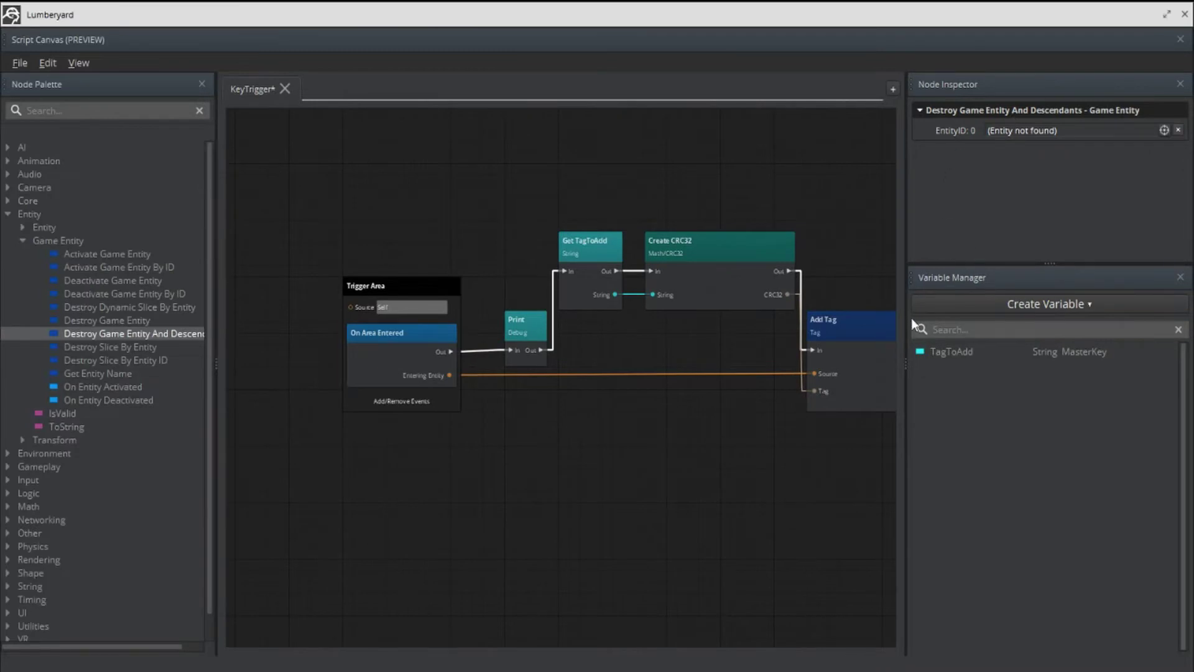
pyautogui.click(956, 349)
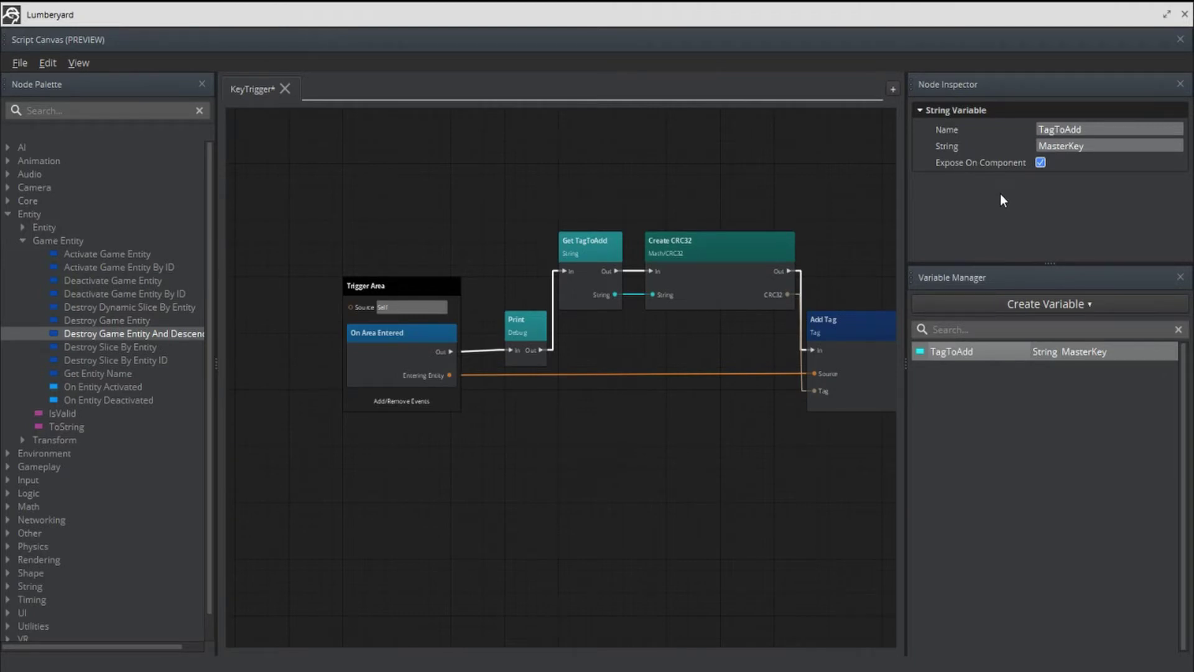
pyautogui.click(1184, 14)
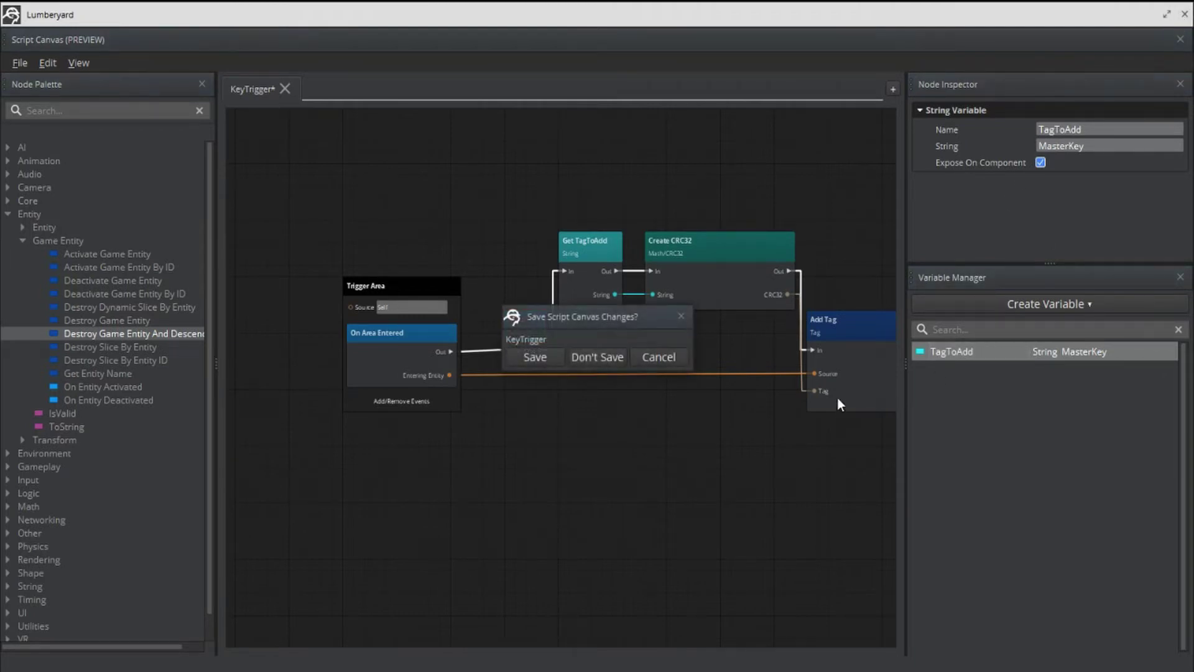
pyautogui.click(535, 357)
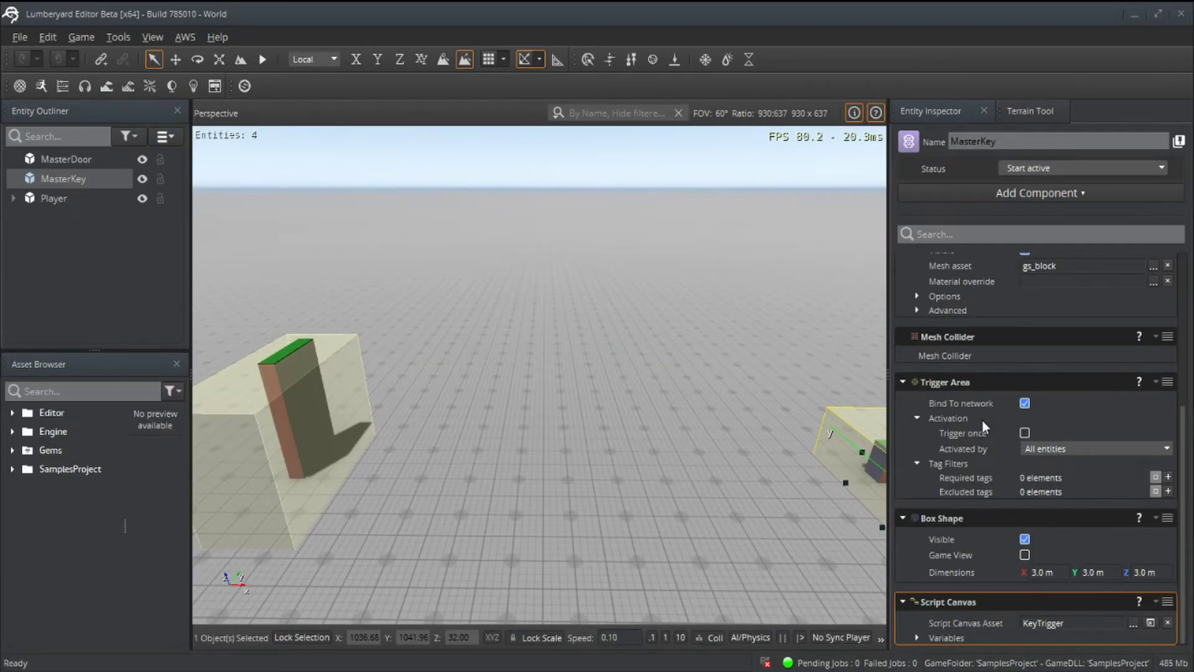
# - Select MasterDoor and launch its DoorCheck graph from the Script Canvas component
pyautogui.scroll(5, 983, 420)
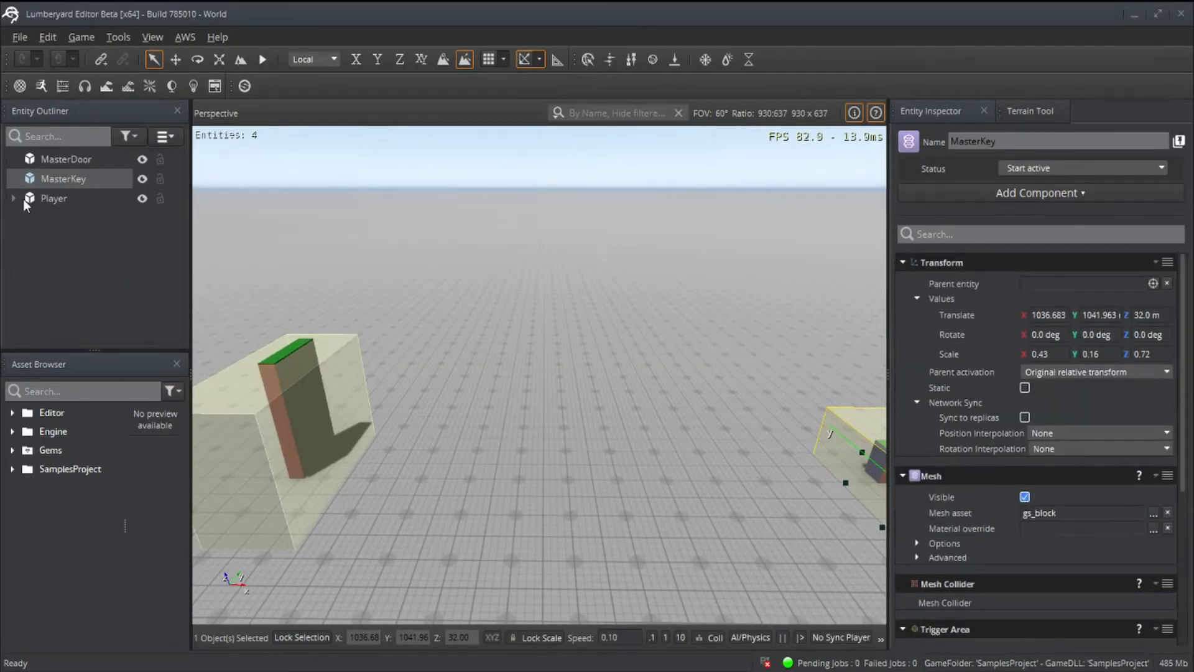
pyautogui.click(79, 161)
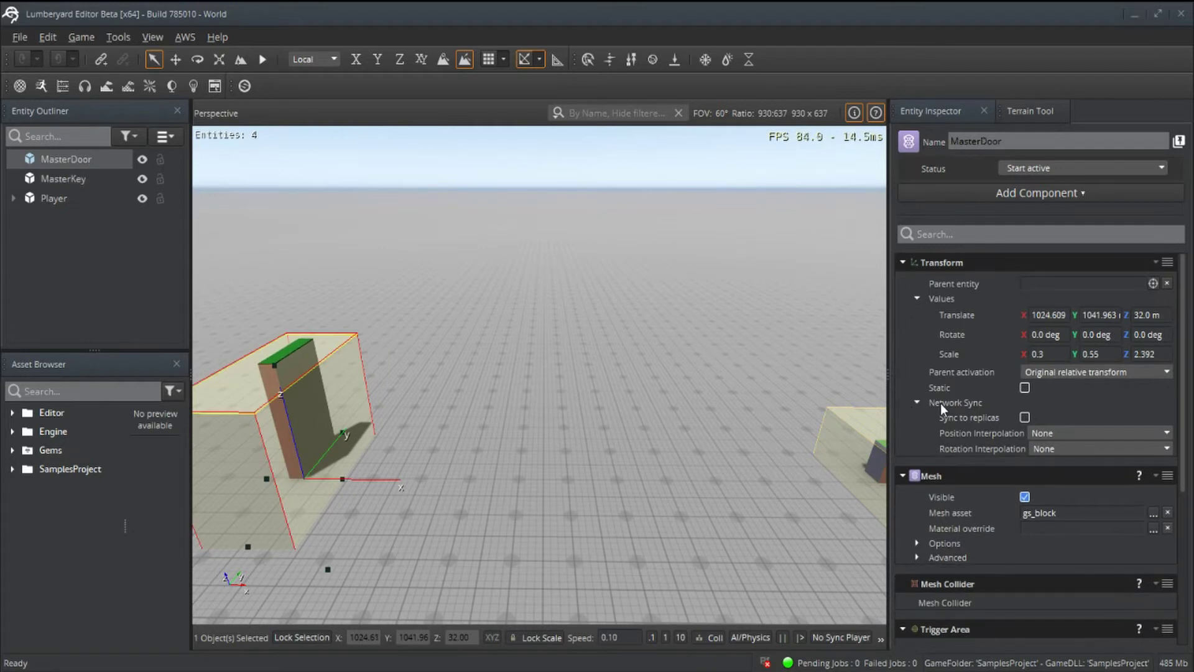
pyautogui.scroll(-4, 1036, 418)
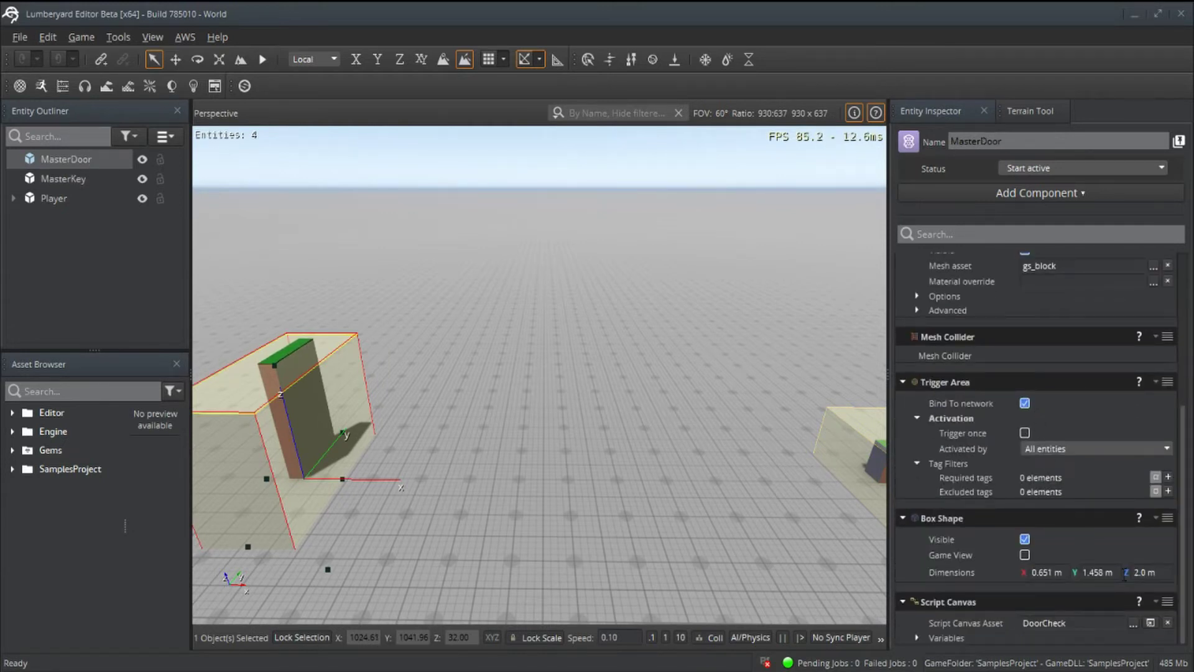
pyautogui.click(1150, 623)
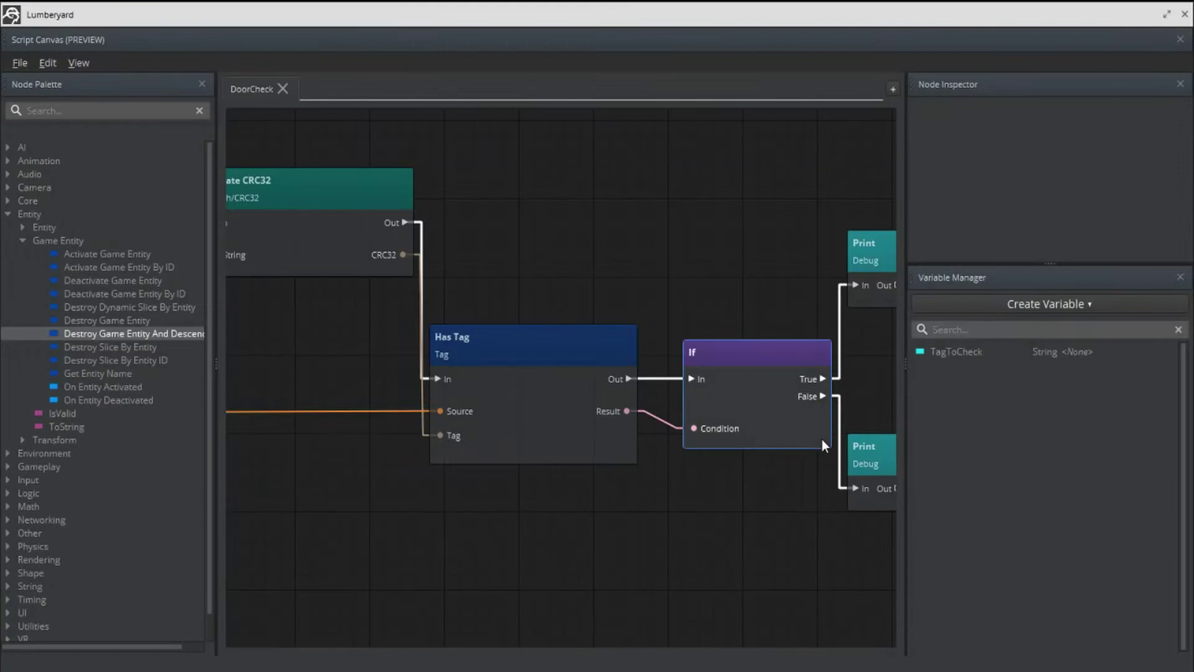
# - Check the TagToCheck variable and pan across the Has Tag, If and Print nodes
pyautogui.scroll(-2, 765, 407)
pyautogui.scroll(5, 457, 395)
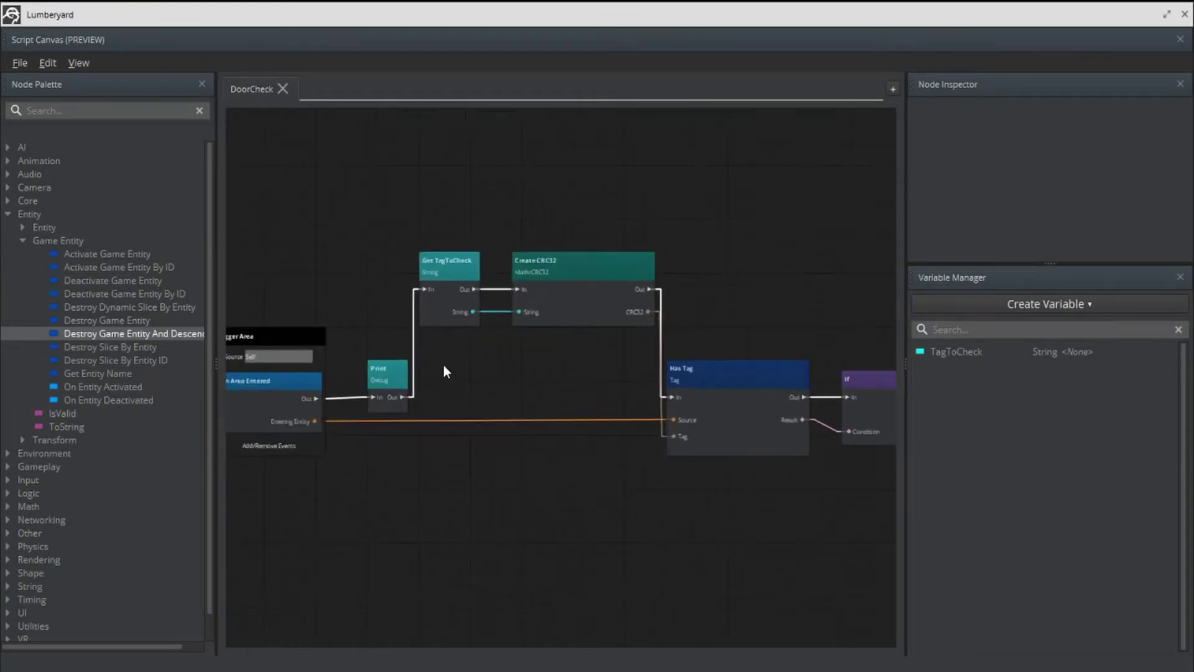
pyautogui.click(980, 353)
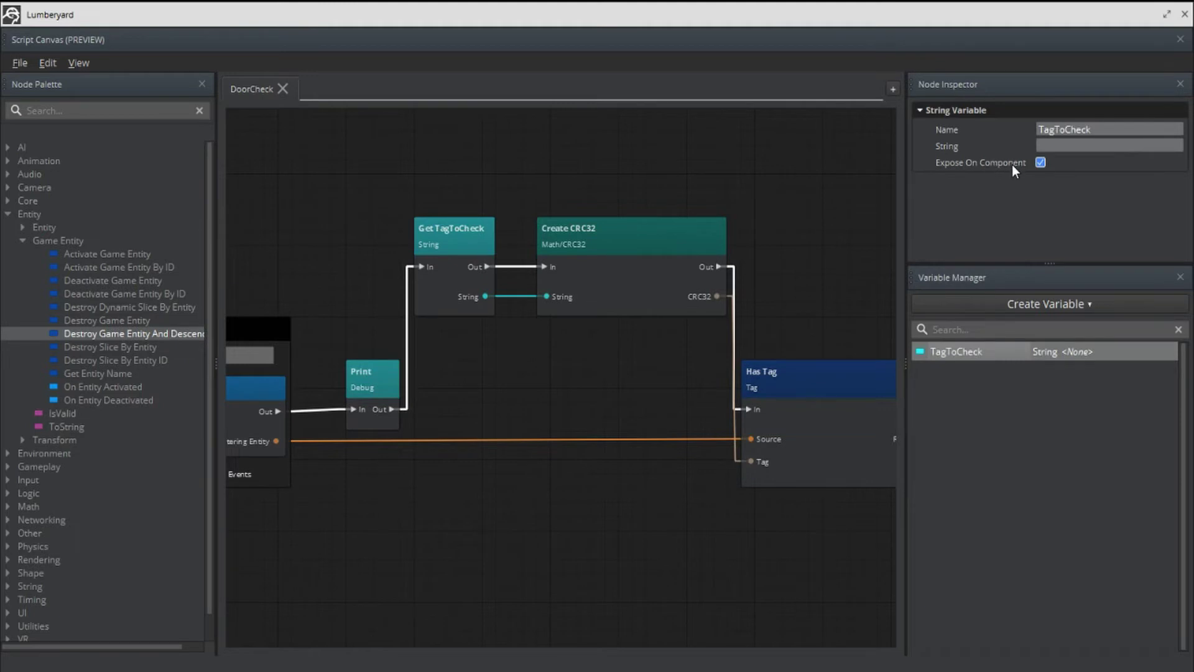
pyautogui.scroll(-1, 536, 346)
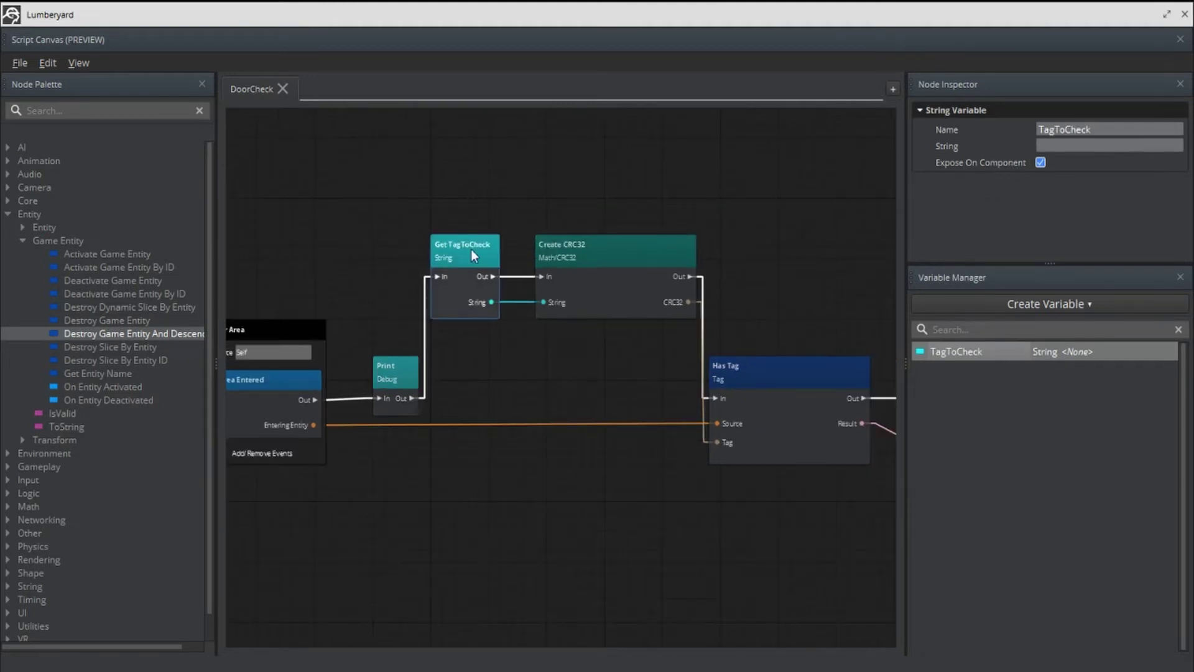
pyautogui.moveTo(749, 248); pyautogui.dragTo(712, 270, button='right')
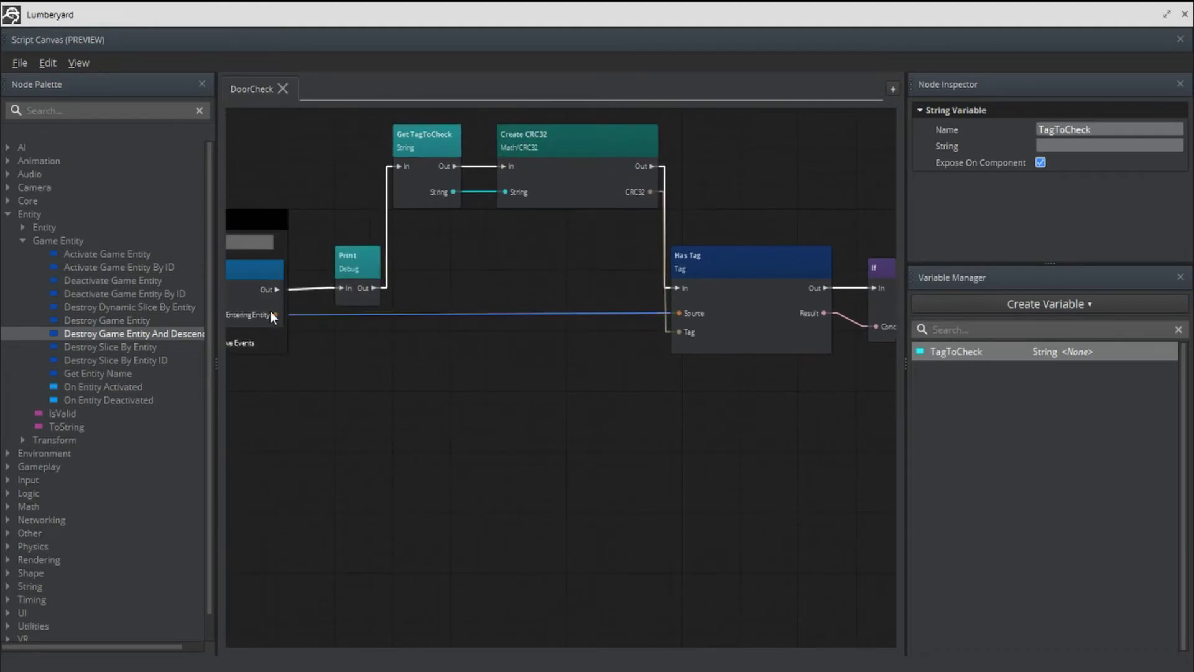
pyautogui.moveTo(522, 361); pyautogui.dragTo(404, 359, button='right')
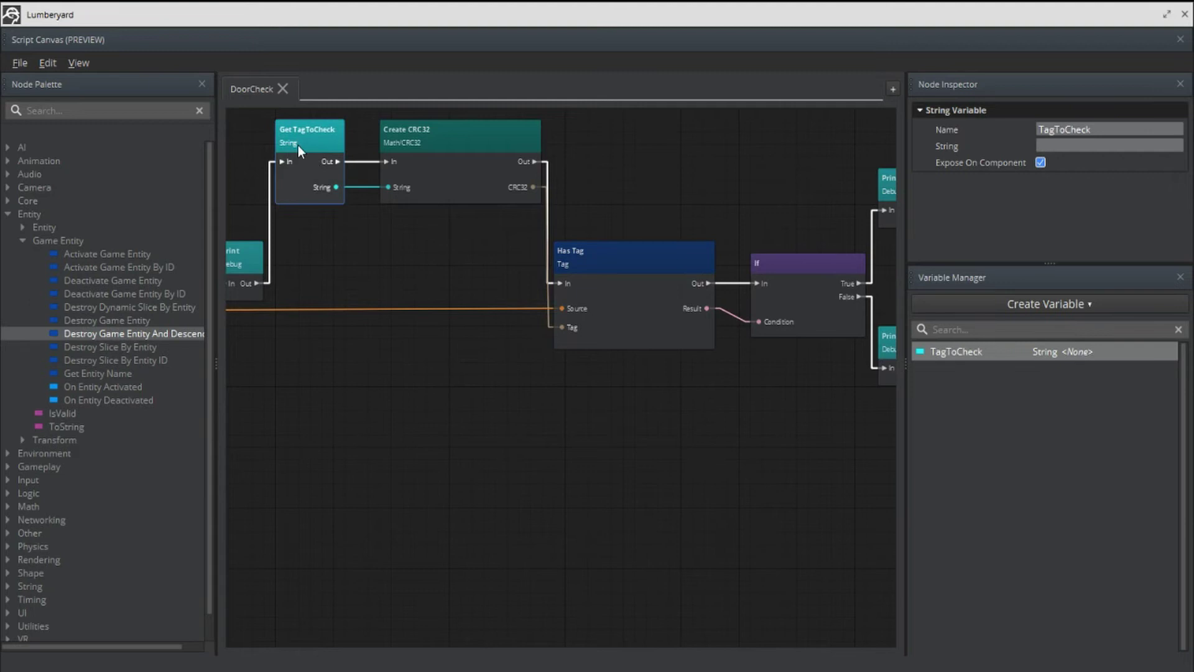
pyautogui.moveTo(646, 367); pyautogui.dragTo(527, 363, button='right')
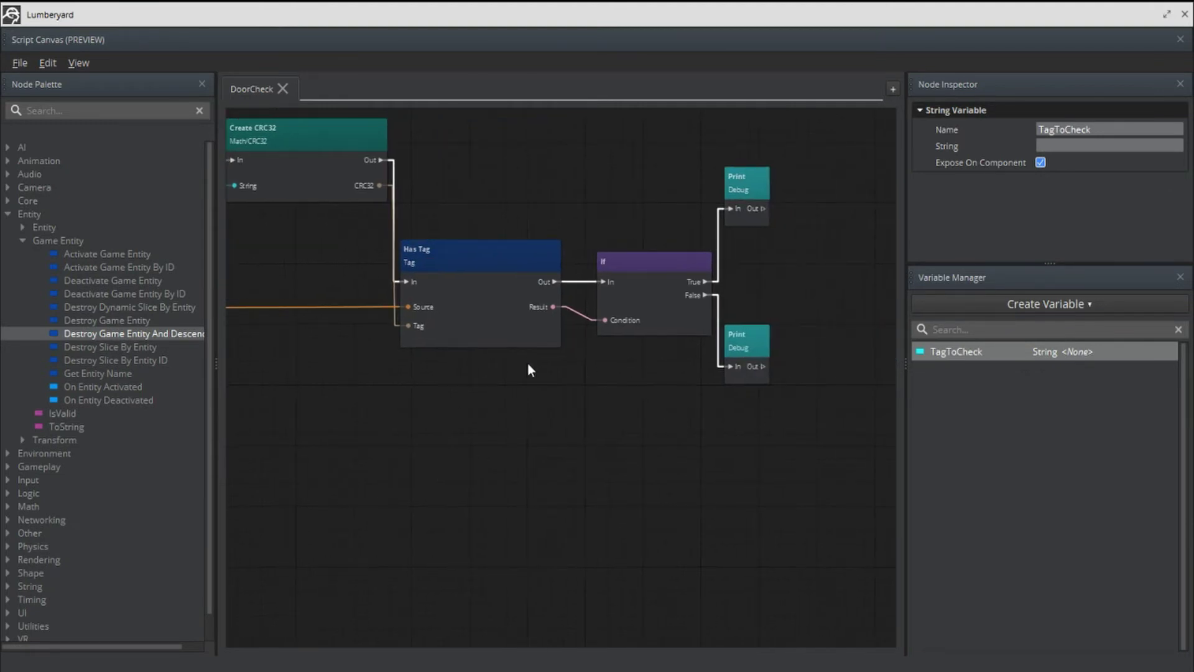
# - Nudge the If node slightly left, fit the graph in view, and save DoorCheck
pyautogui.moveTo(637, 263); pyautogui.dragTo(625, 268)
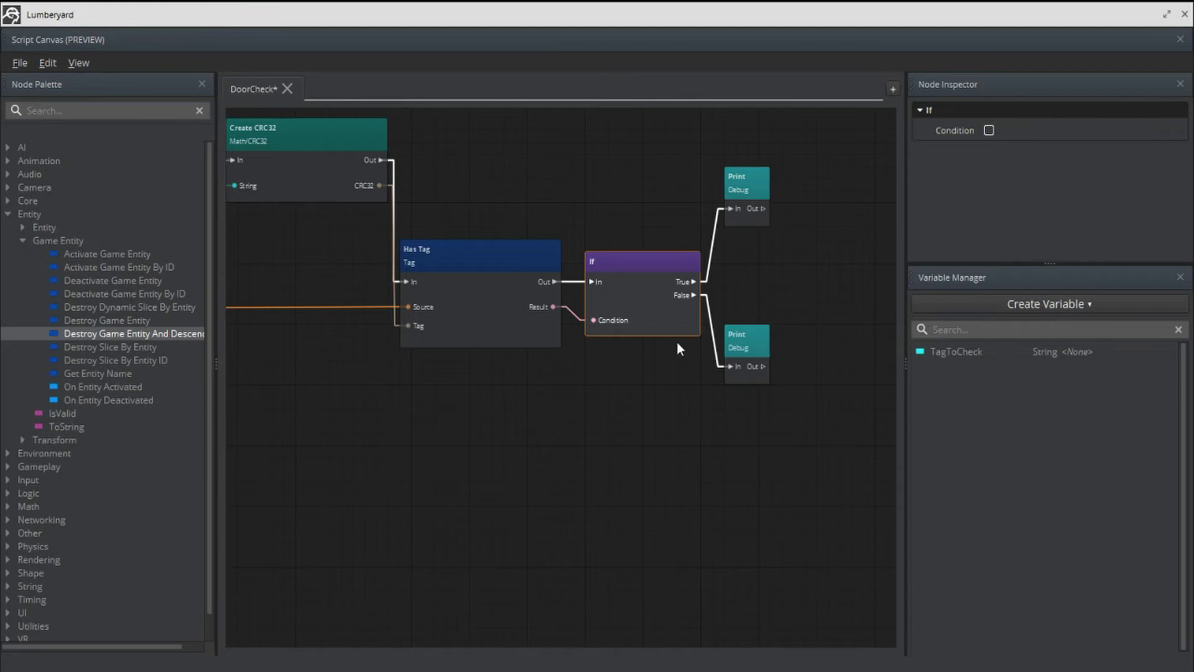
pyautogui.scroll(-2, 677, 342)
pyautogui.moveTo(661, 373); pyautogui.dragTo(768, 400, button='right')
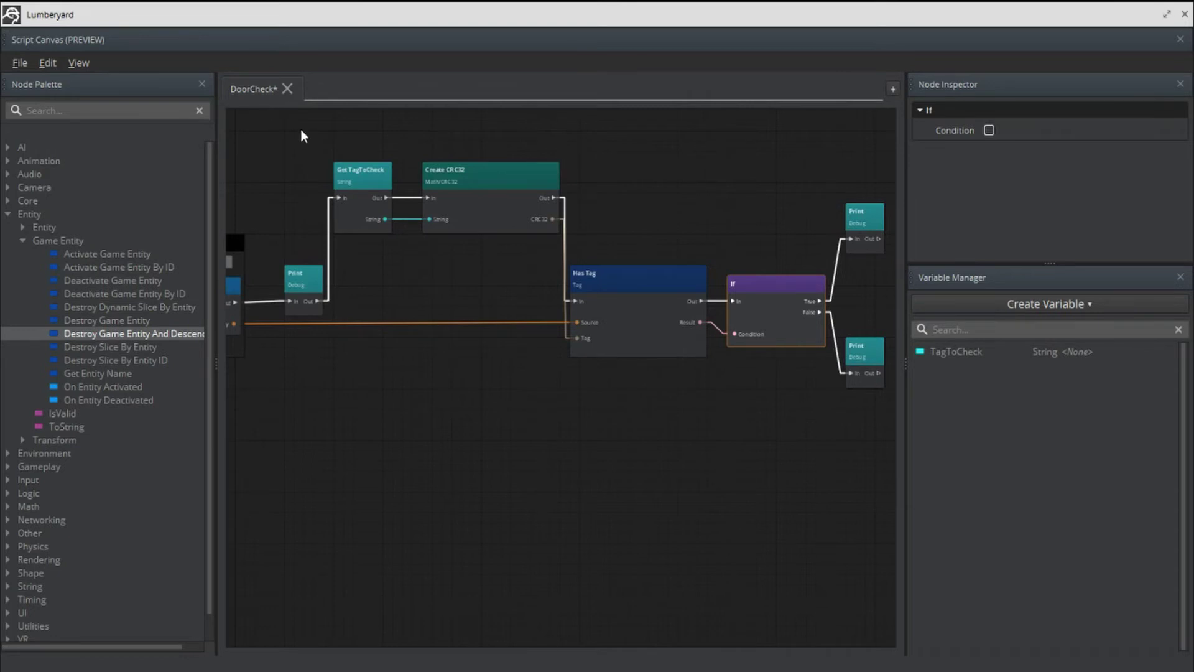
pyautogui.hotkey('ctrl', 's')
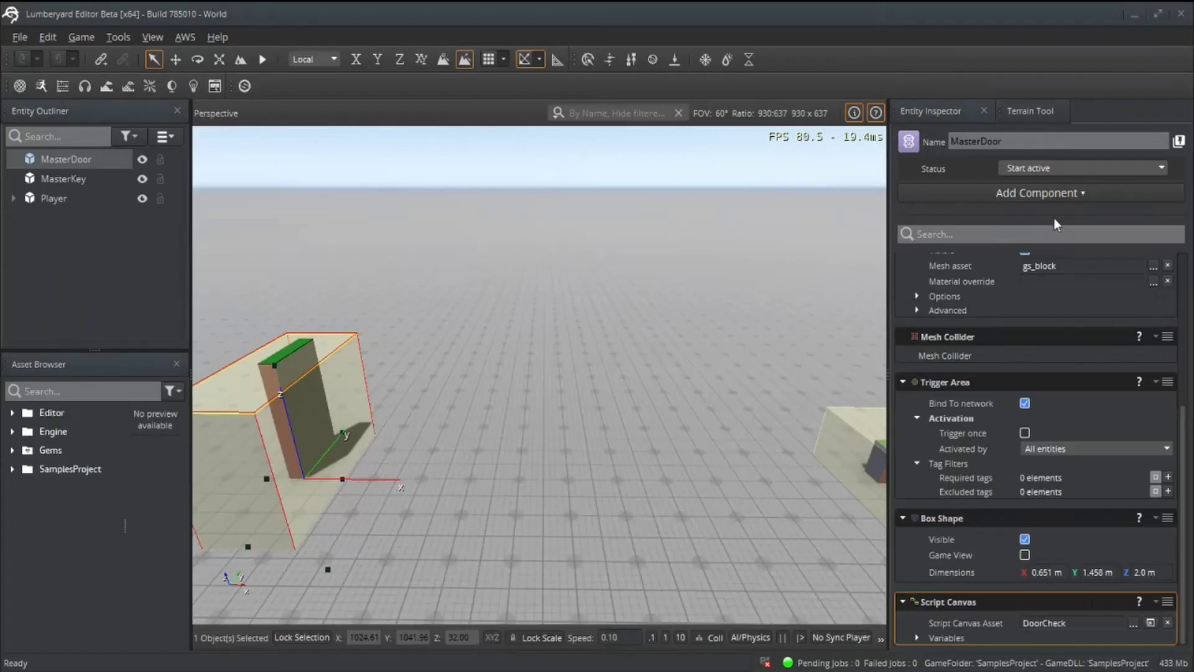
# - Close the graph editor and expand the door script's Variables to show TagToCheck set to MasterKey
pyautogui.click(1185, 14)
pyautogui.moveTo(581, 446); pyautogui.dragTo(610, 443, button='right')
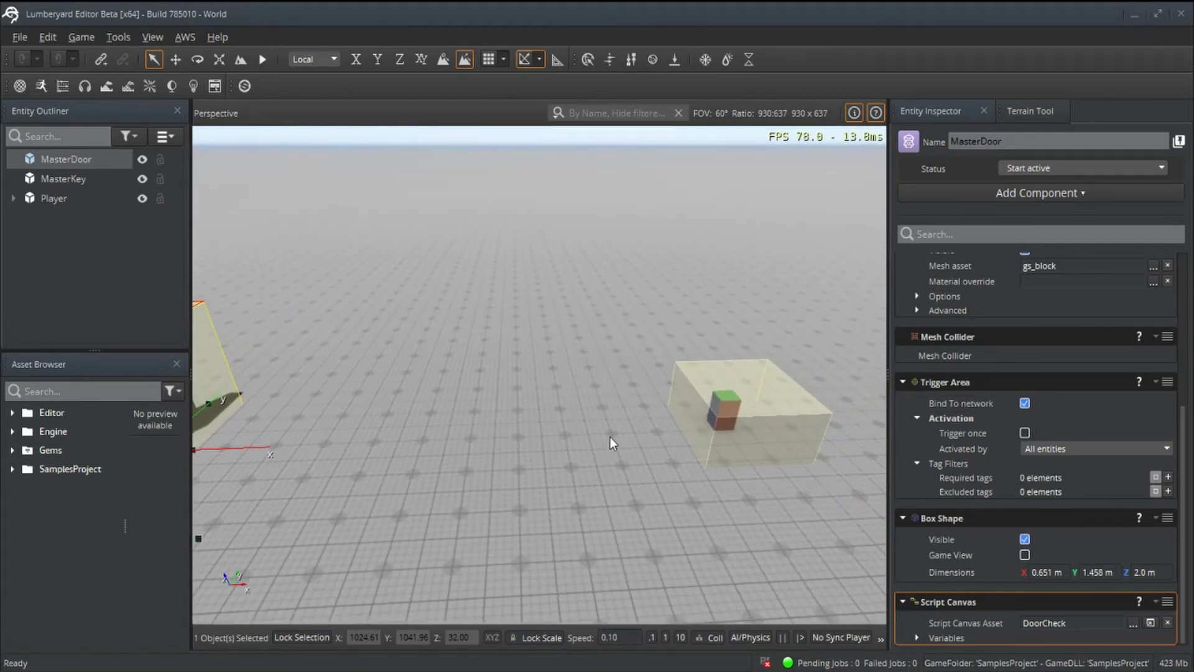
pyautogui.click(918, 638)
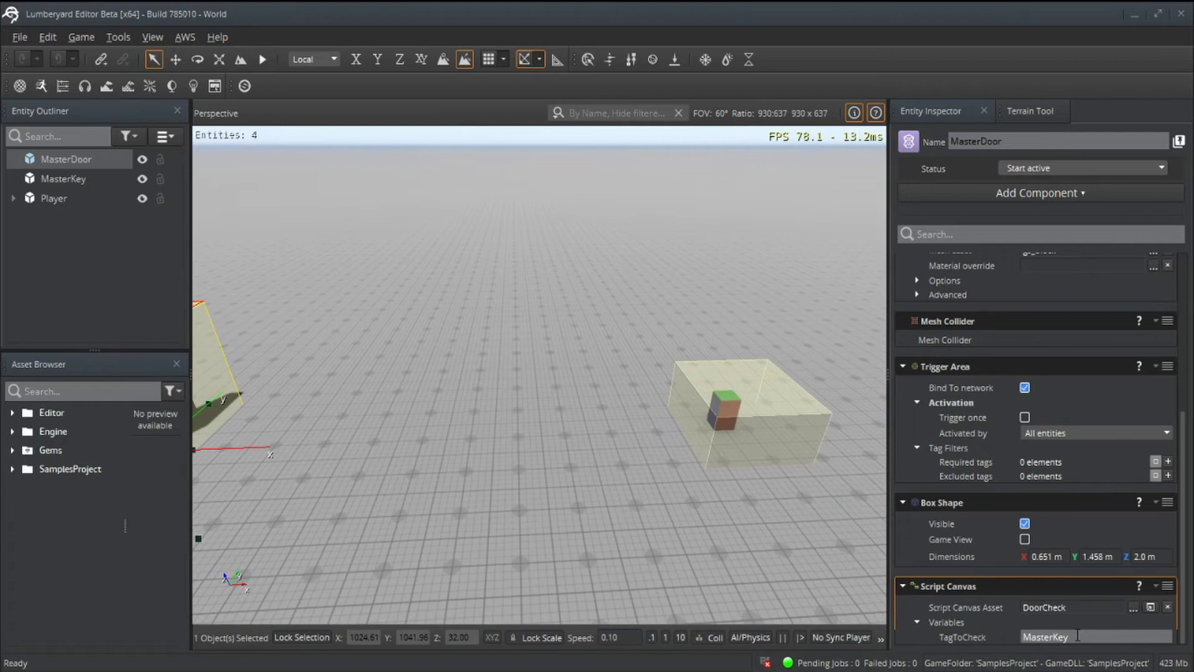
# - Select MasterKey to confirm TagToAdd is MasterKey, framing the key box and player together
pyautogui.click(64, 180)
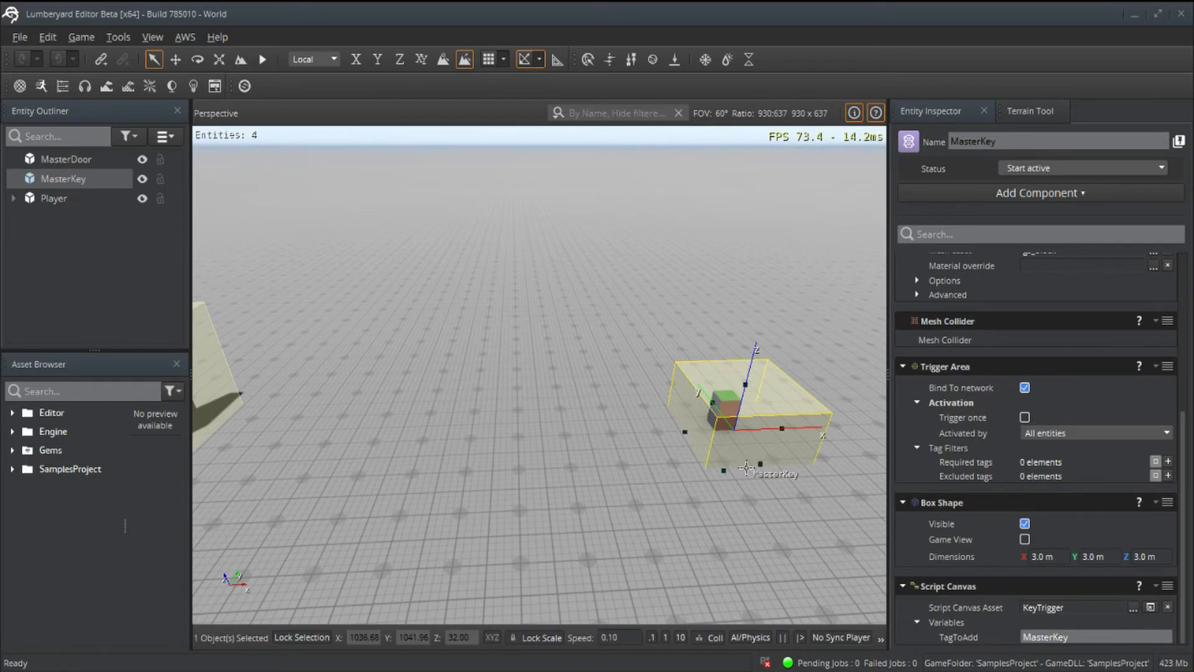
pyautogui.moveTo(595, 441); pyautogui.dragTo(235, 441, button='middle')
pyautogui.moveTo(348, 490); pyautogui.dragTo(262, 490, button='middle')
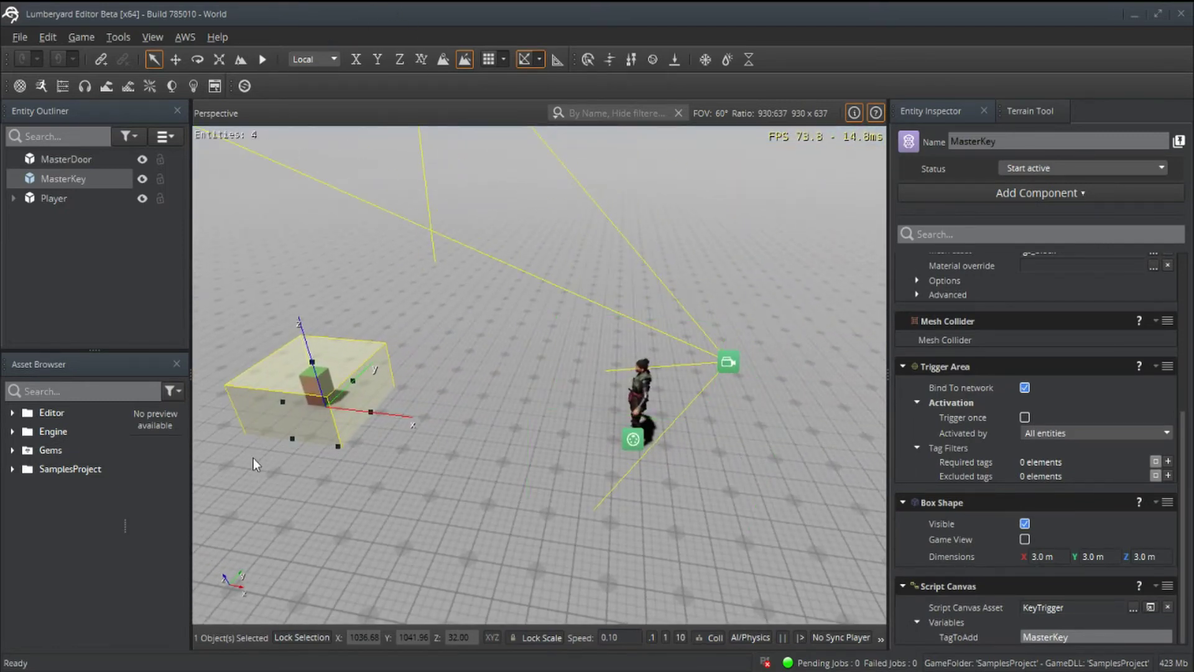
# - Clear the console log and enter game mode with Ctrl+G
pyautogui.press('`')
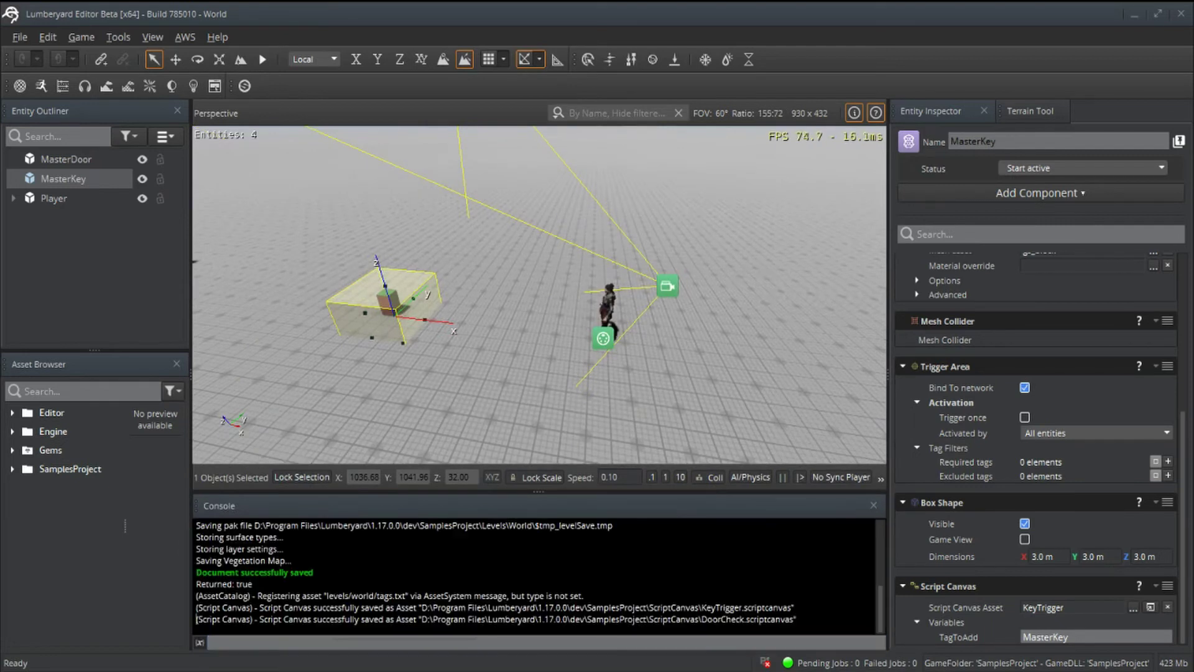
pyautogui.rightClick(330, 629)
pyautogui.click(379, 626)
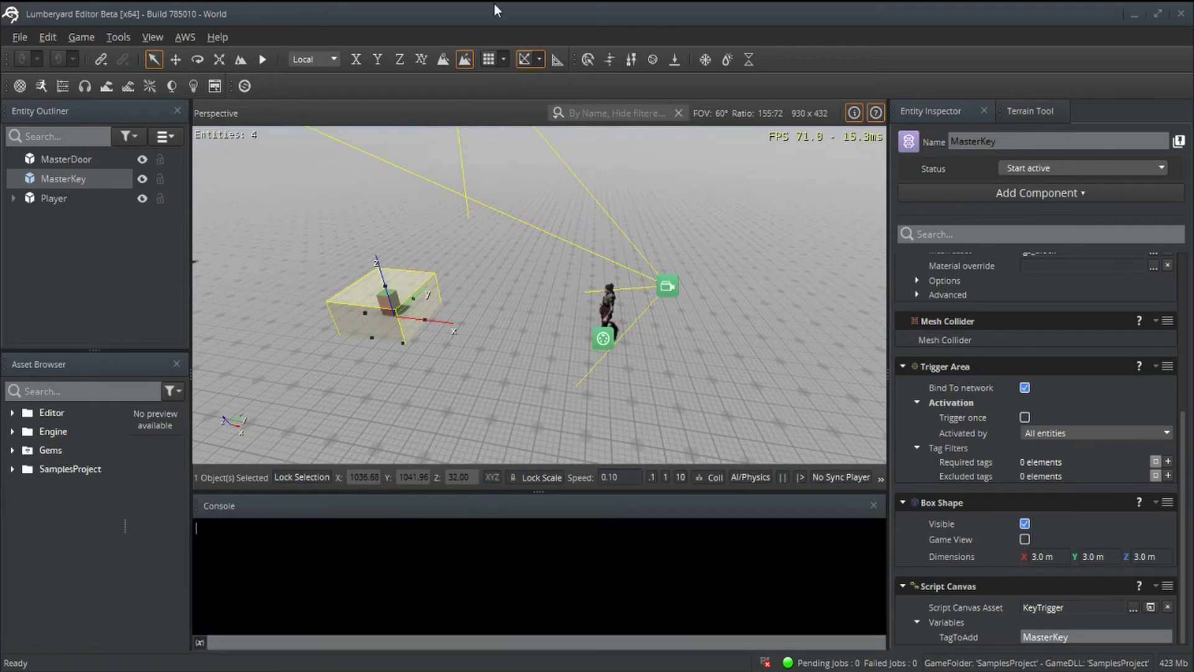
pyautogui.hotkey('ctrl', 'g')
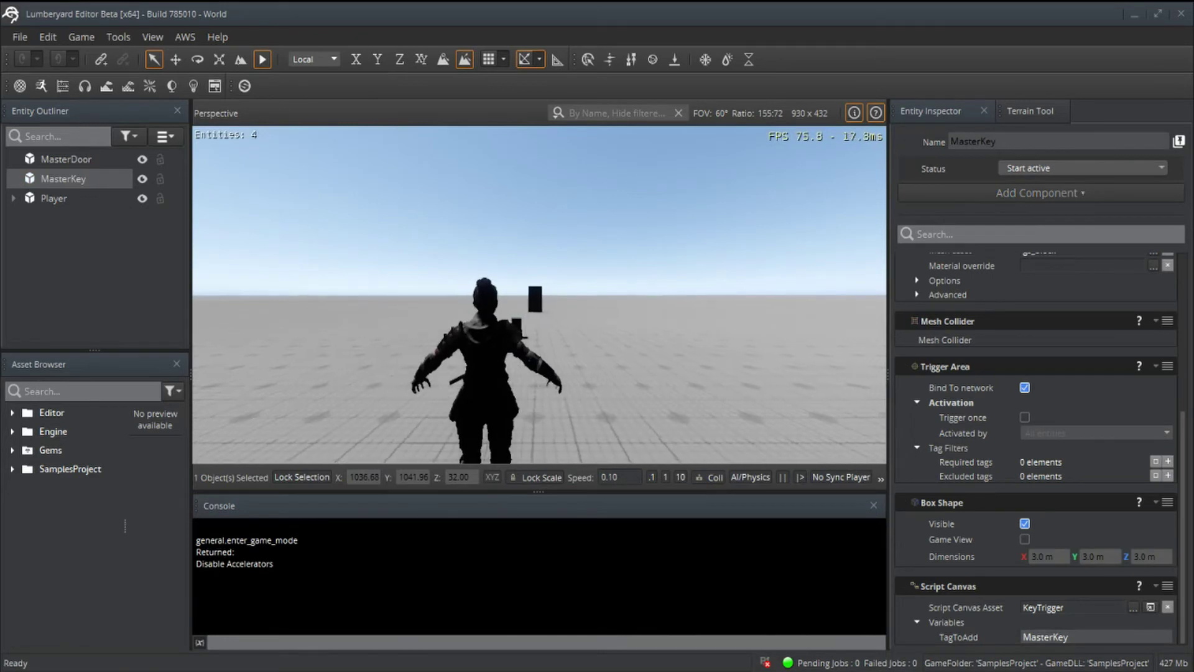
# - Walk into the door to log the missing-key message, then turn toward the key box
pyautogui.press('d')
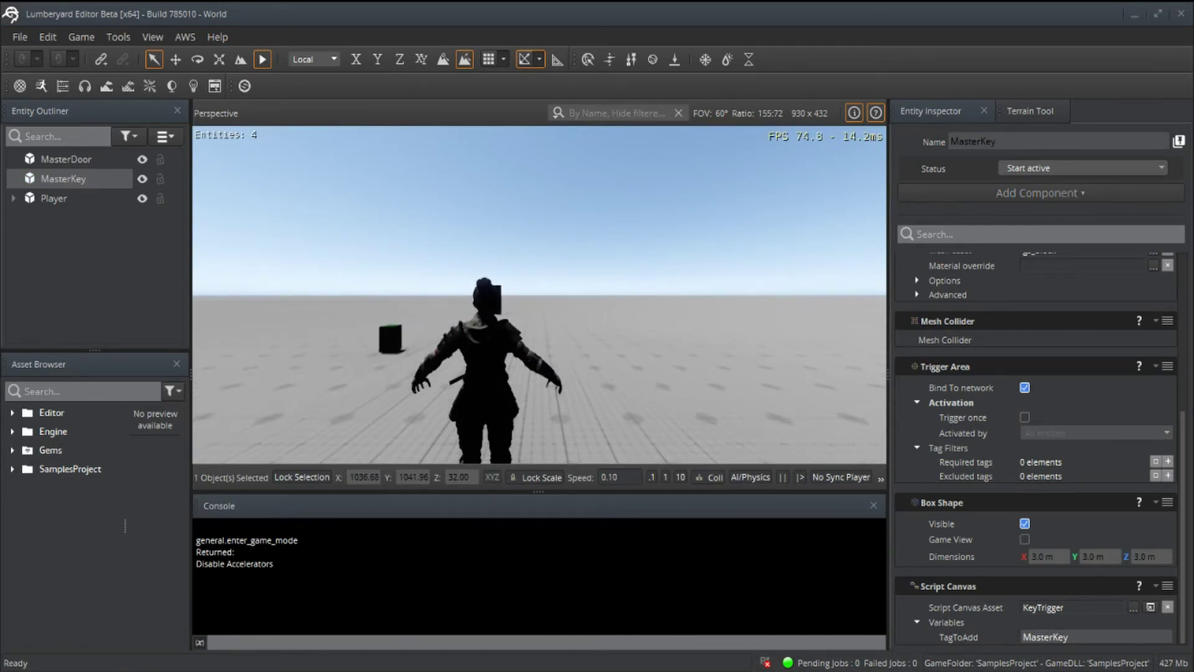
pyautogui.press('d')
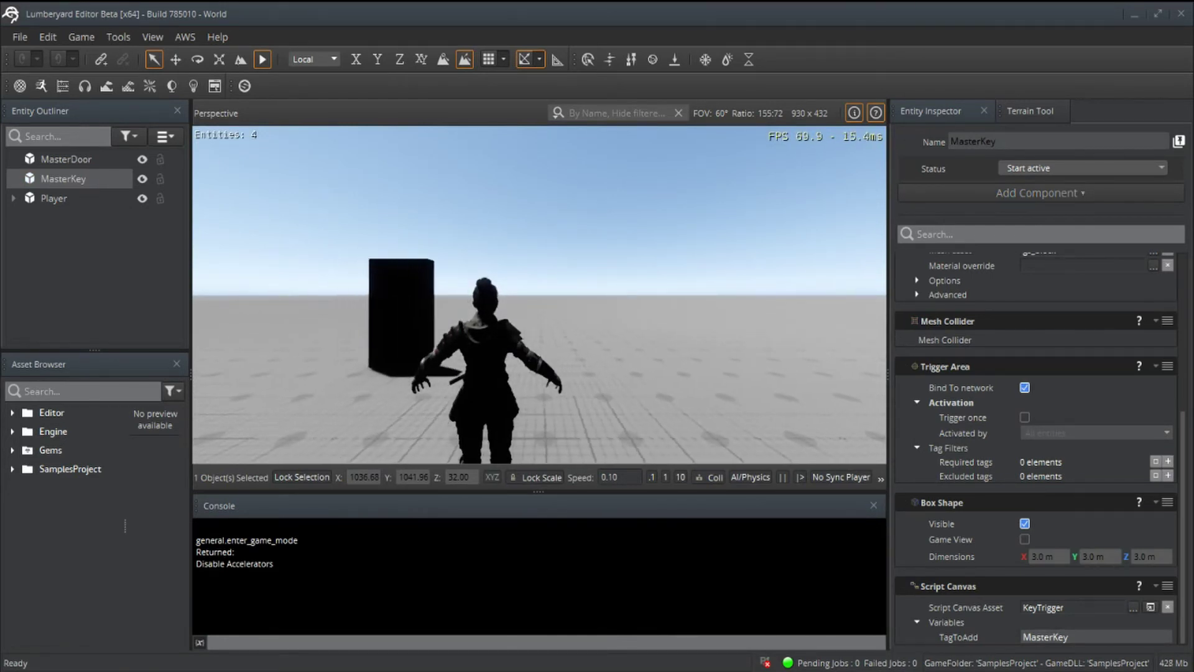
pyautogui.press('w')
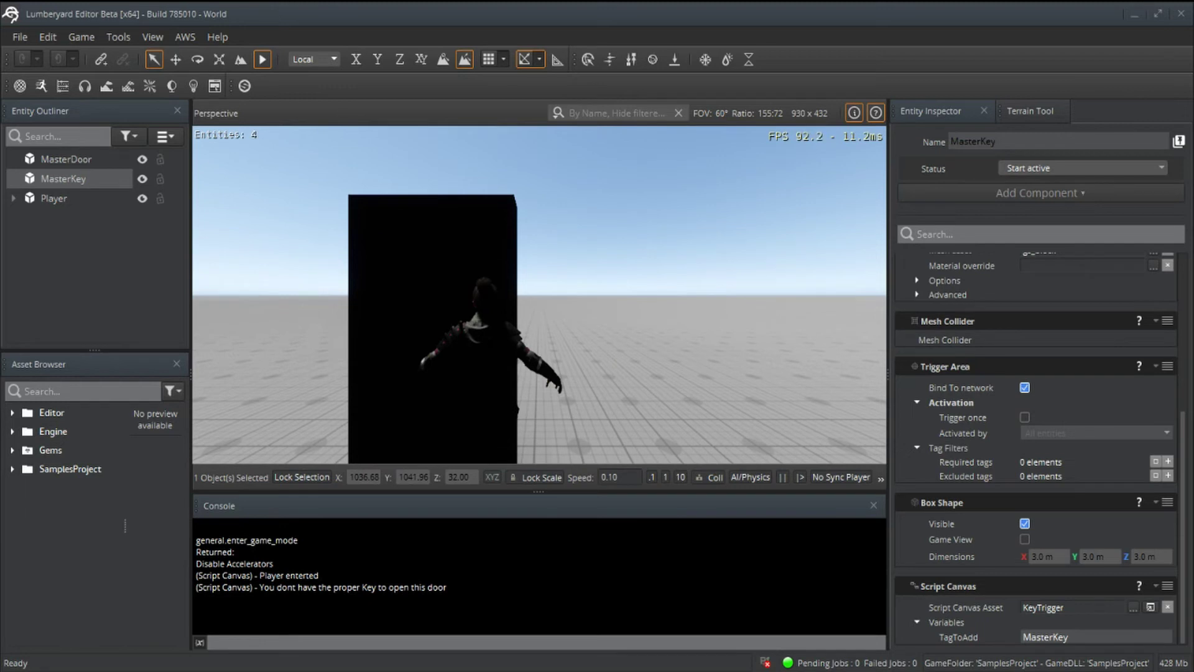
pyautogui.press('s')
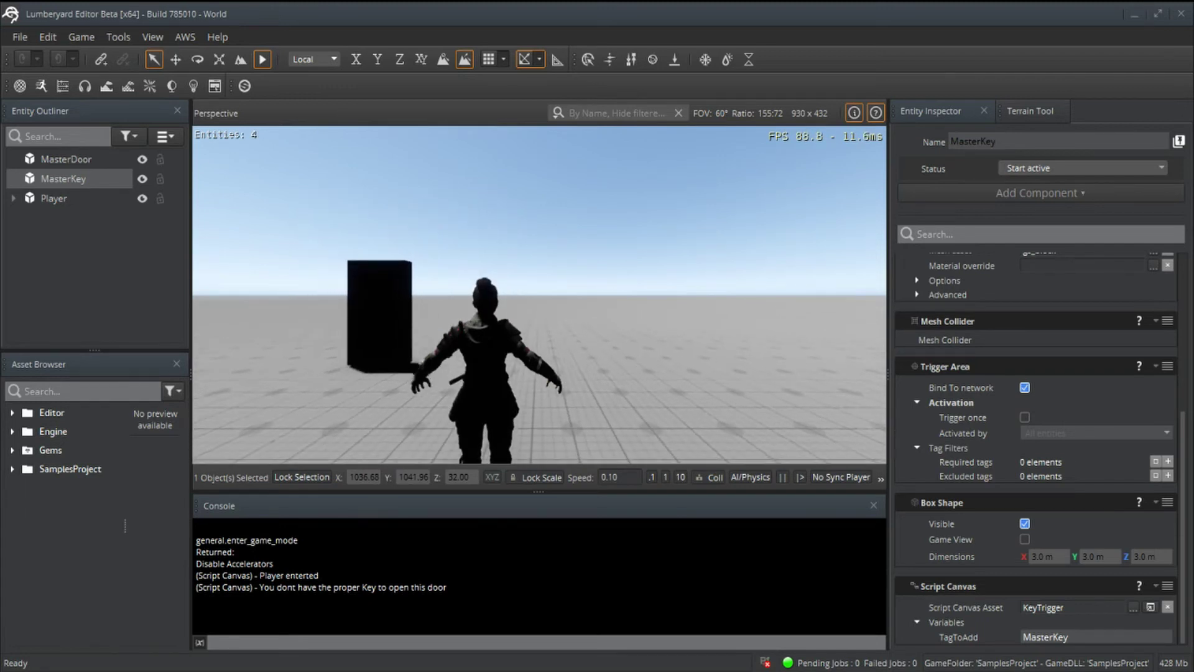
pyautogui.press('a')
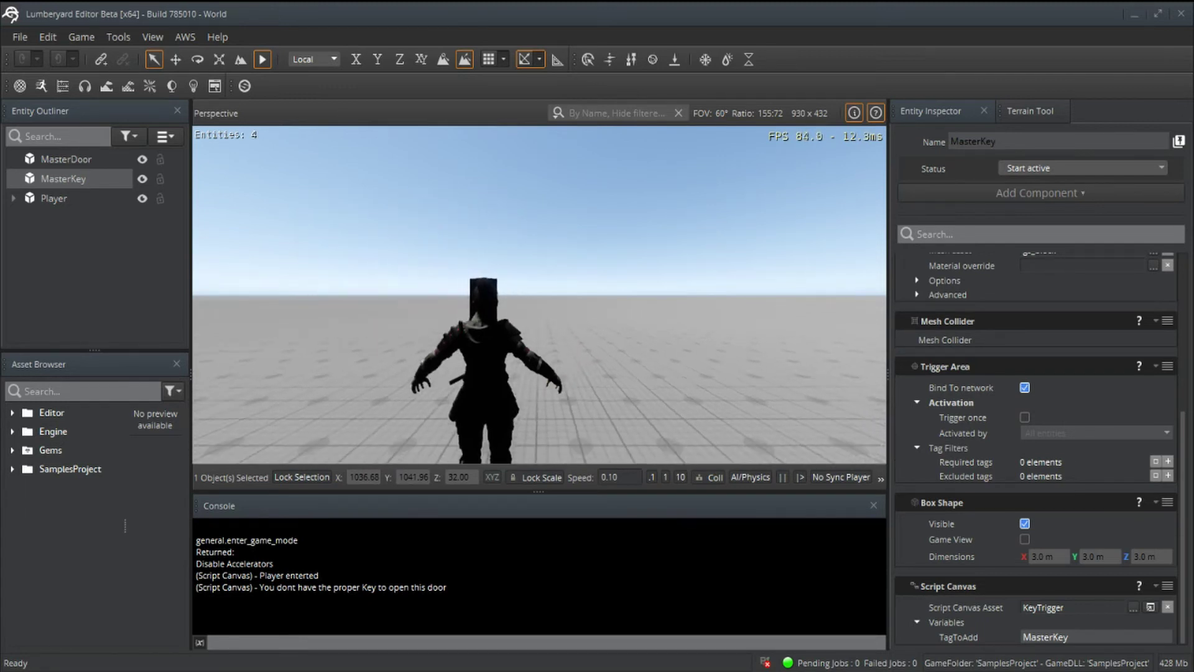
pyautogui.press('a')
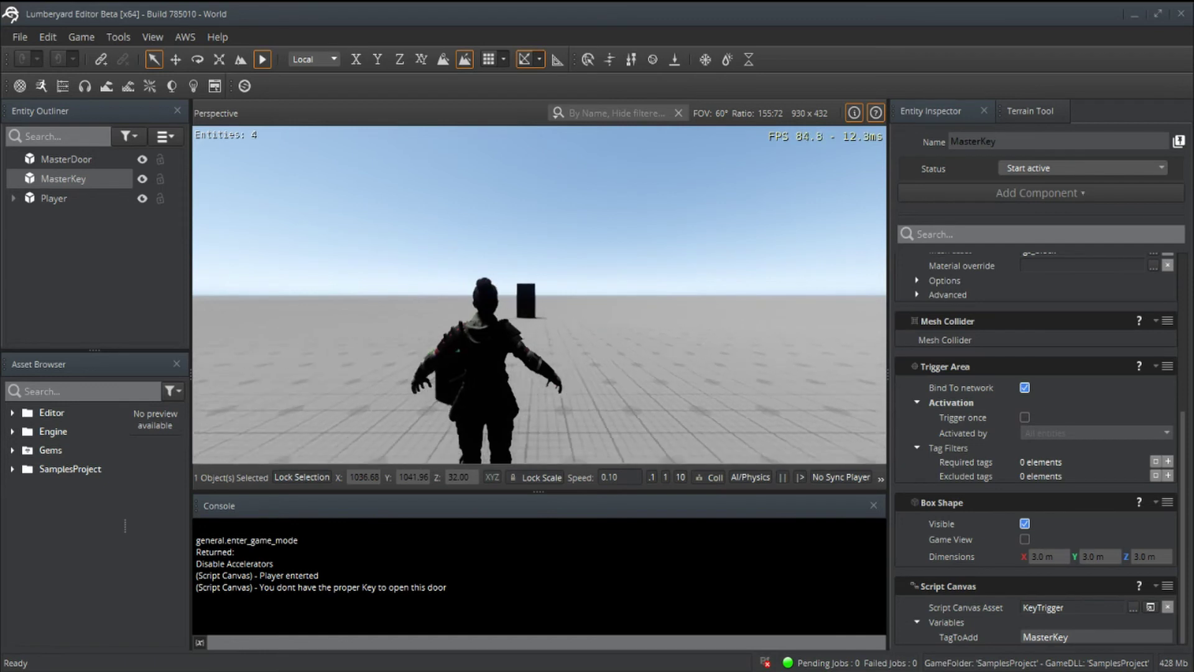
pyautogui.press('a')
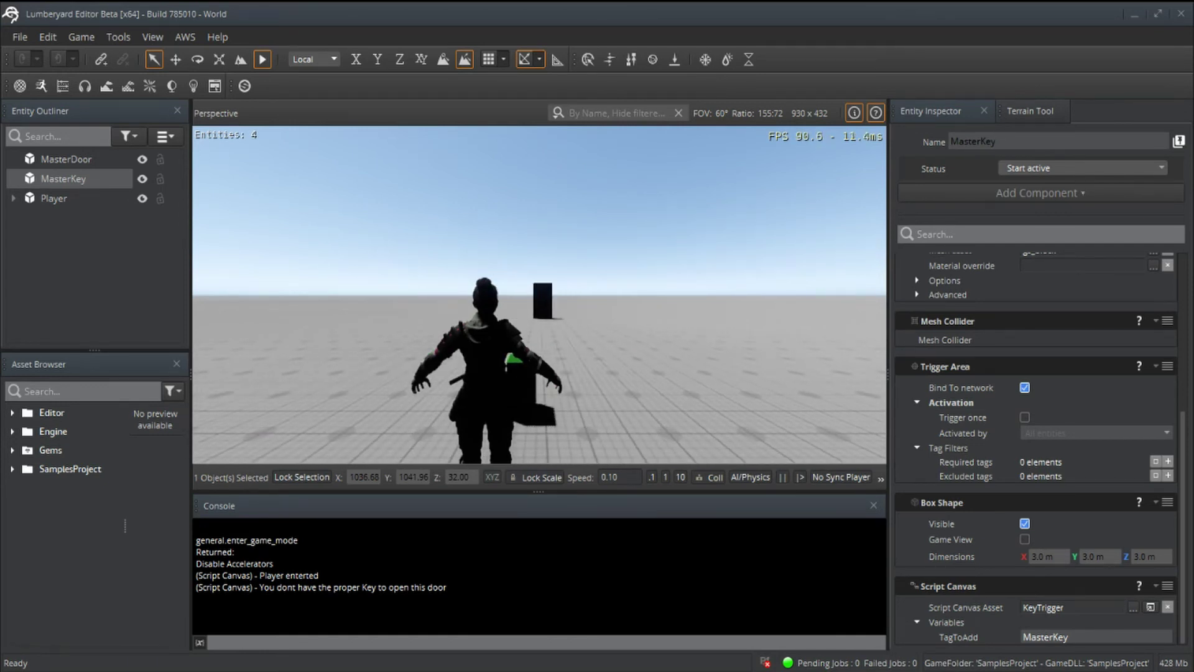
# - Walk over the key box to collect it, then into the door to log 'That is the Correct Key'
pyautogui.press('w')
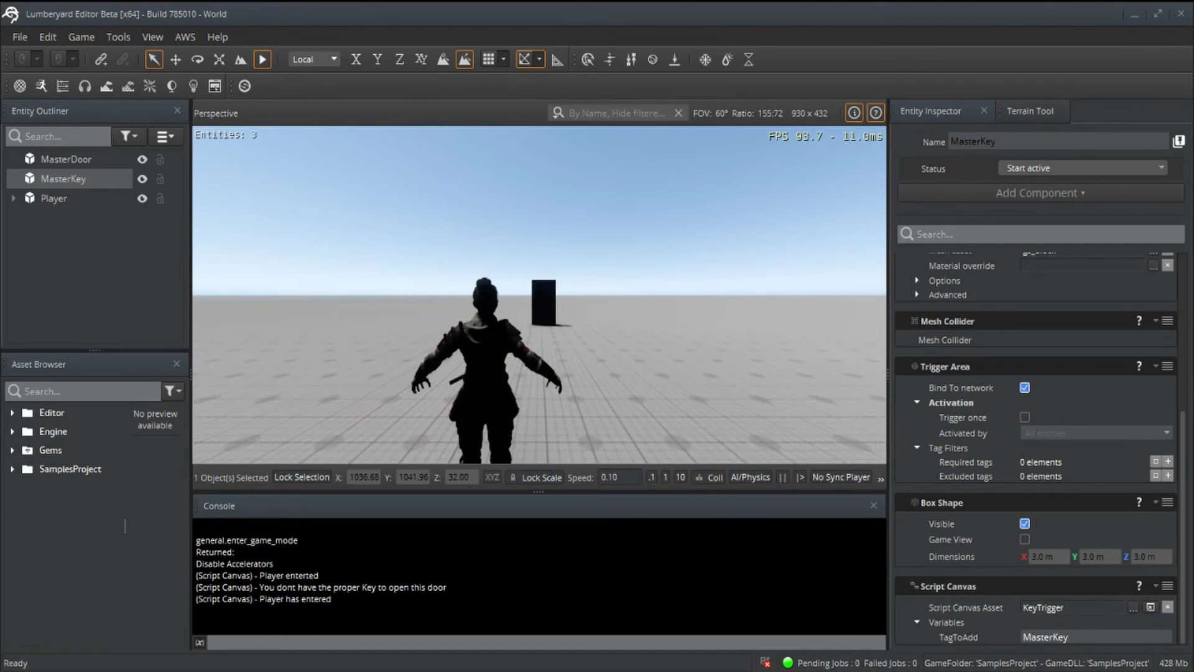
pyautogui.press('w')
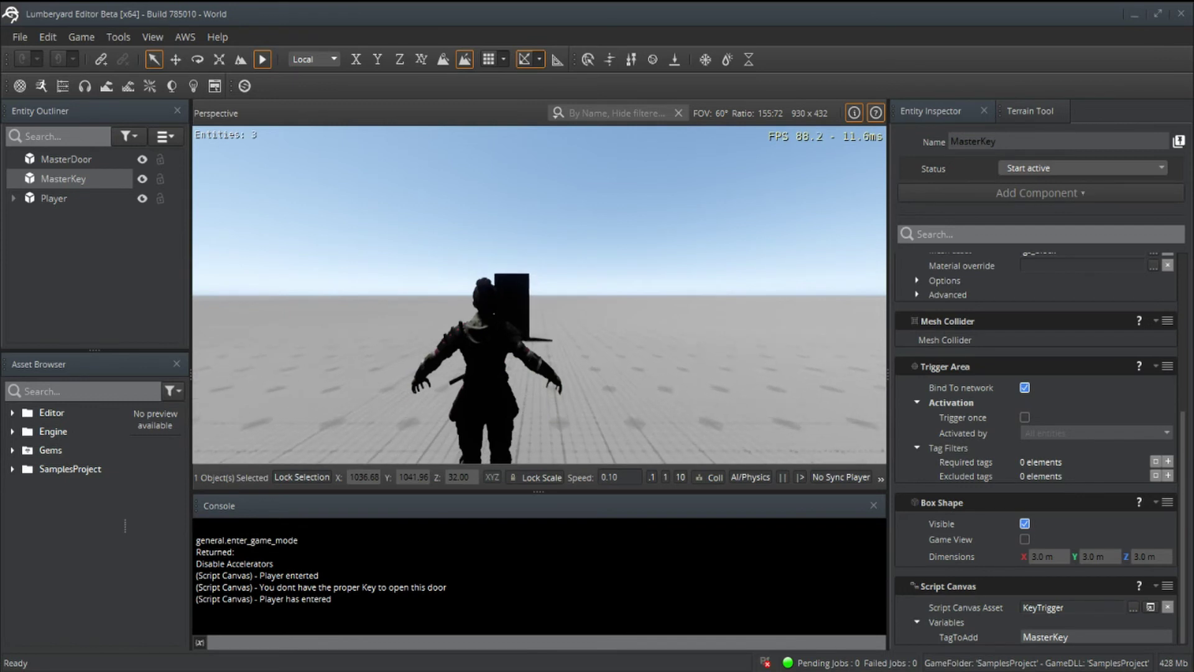
pyautogui.press('w')
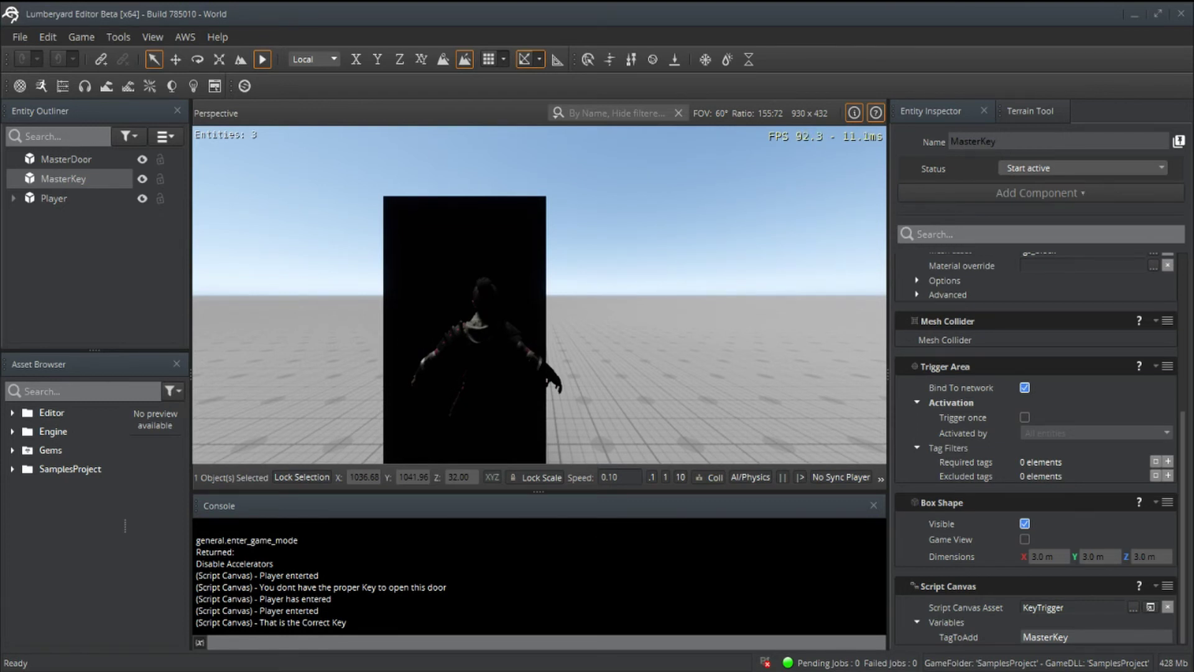
pyautogui.press('Escape')
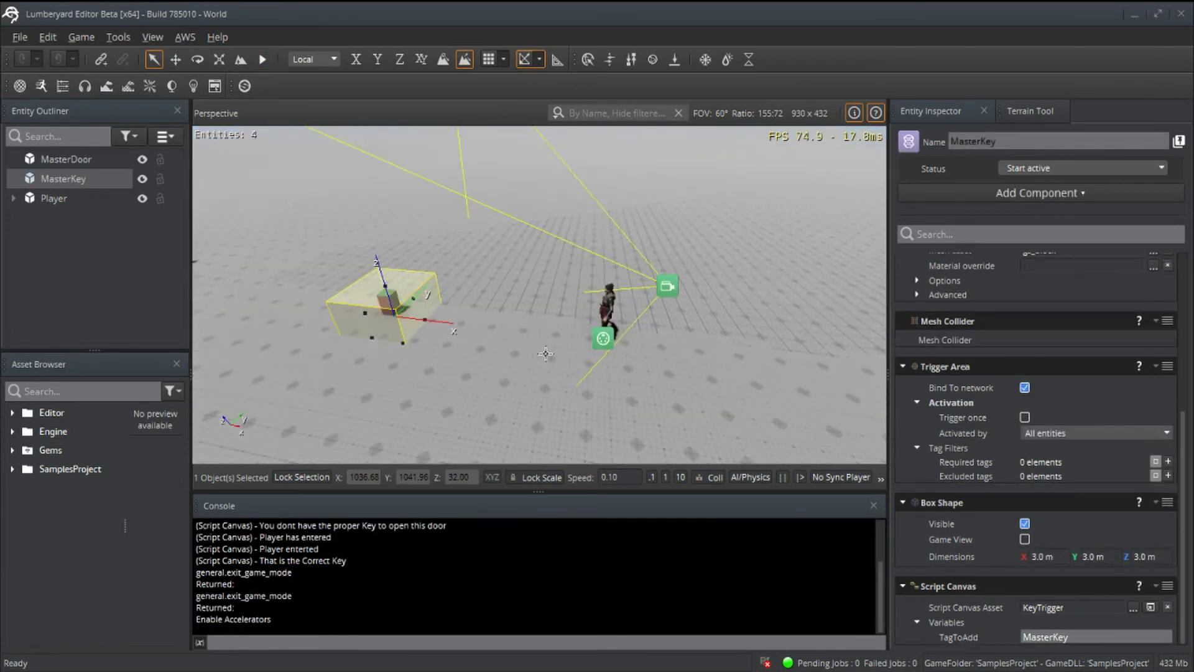